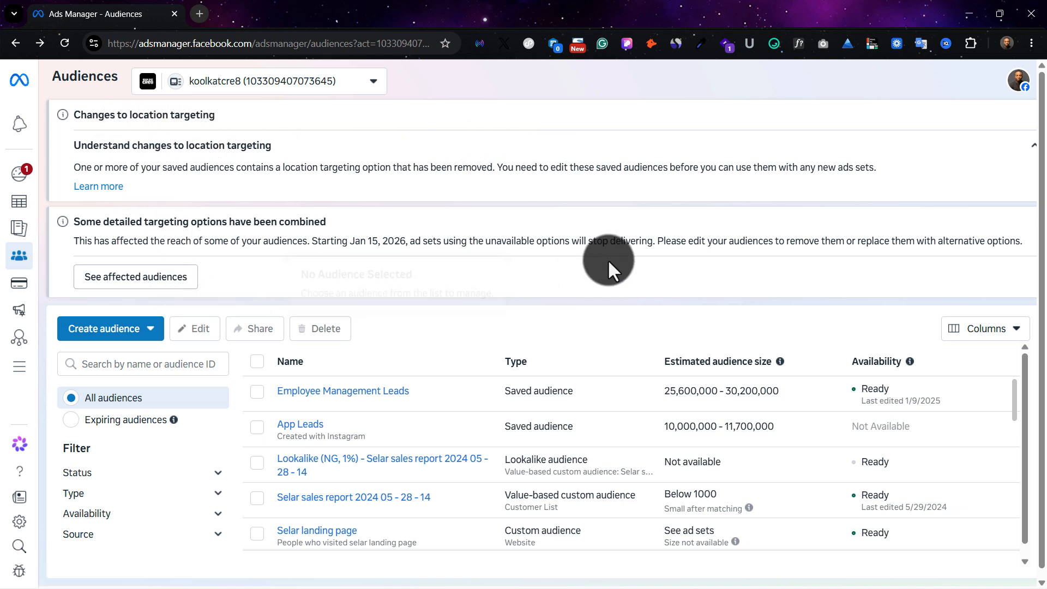
click(144, 333)
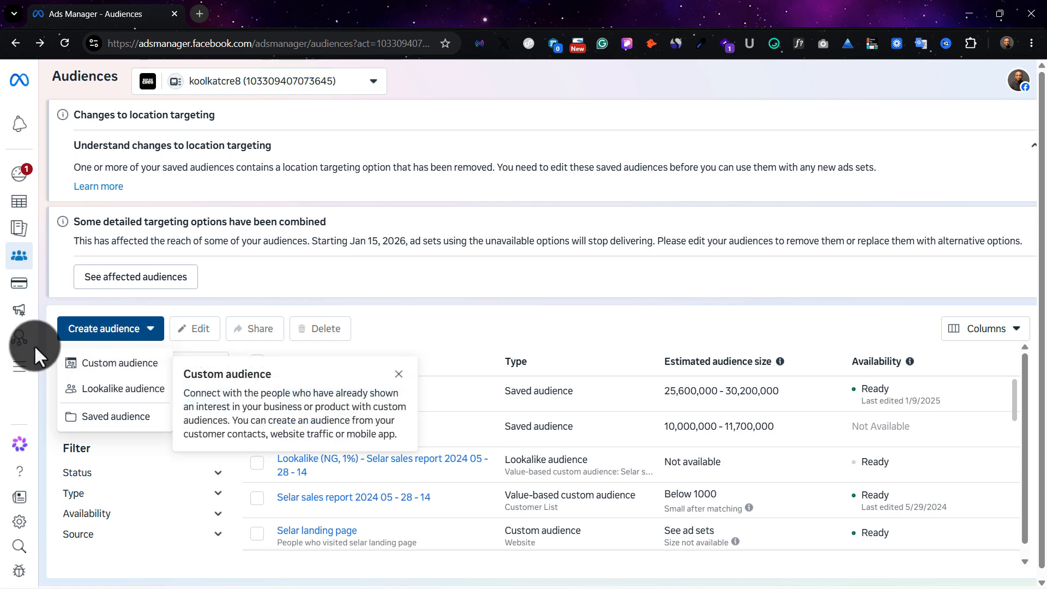
click(19, 365)
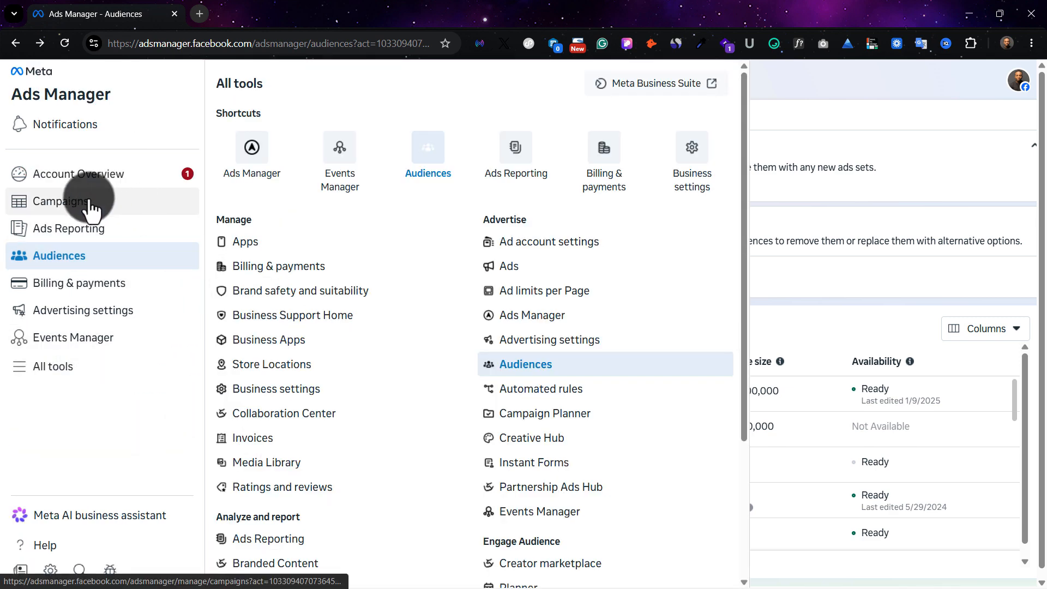
click(832, 158)
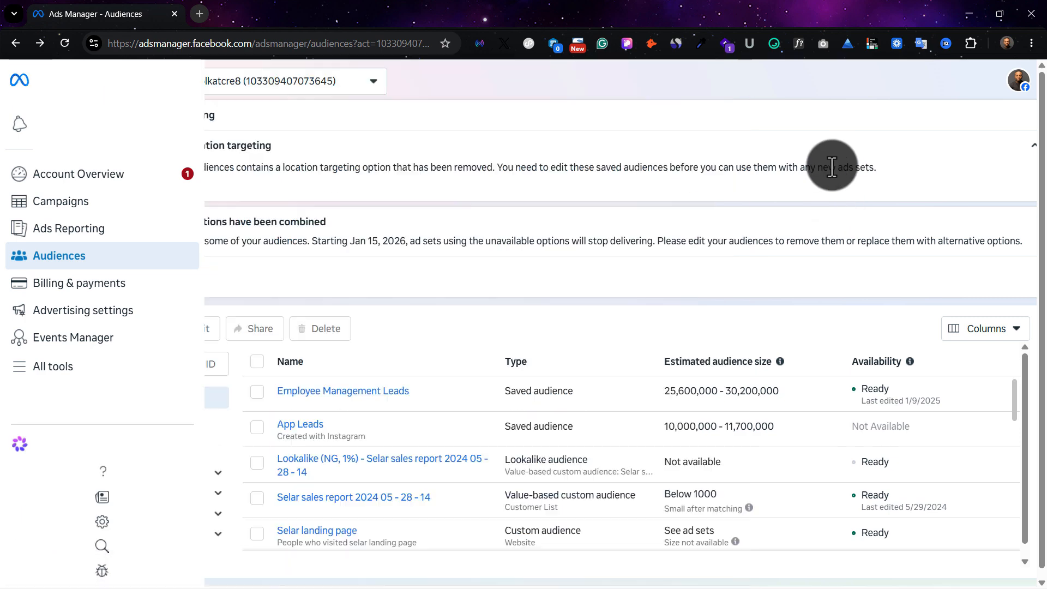
Step: Start a new custom audience that uses the Instagram profile as its source
click(131, 334)
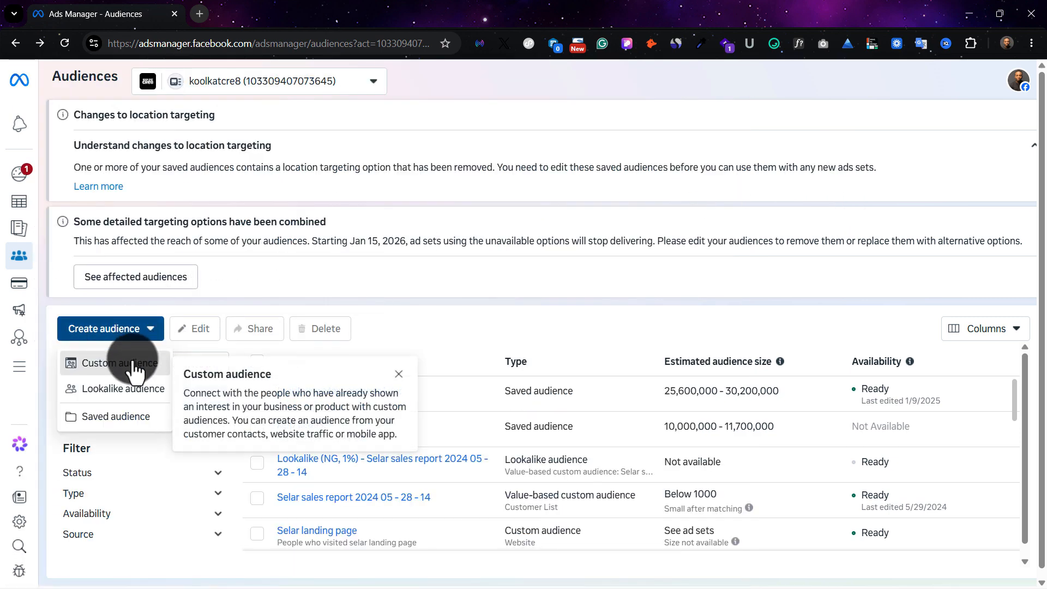
click(132, 363)
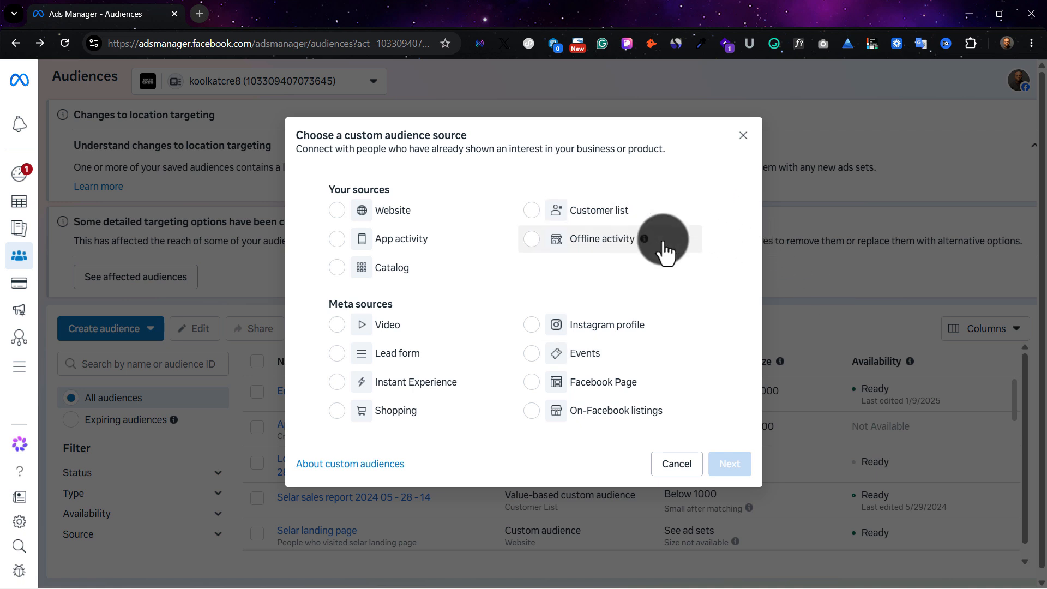
mouse_move(655, 330)
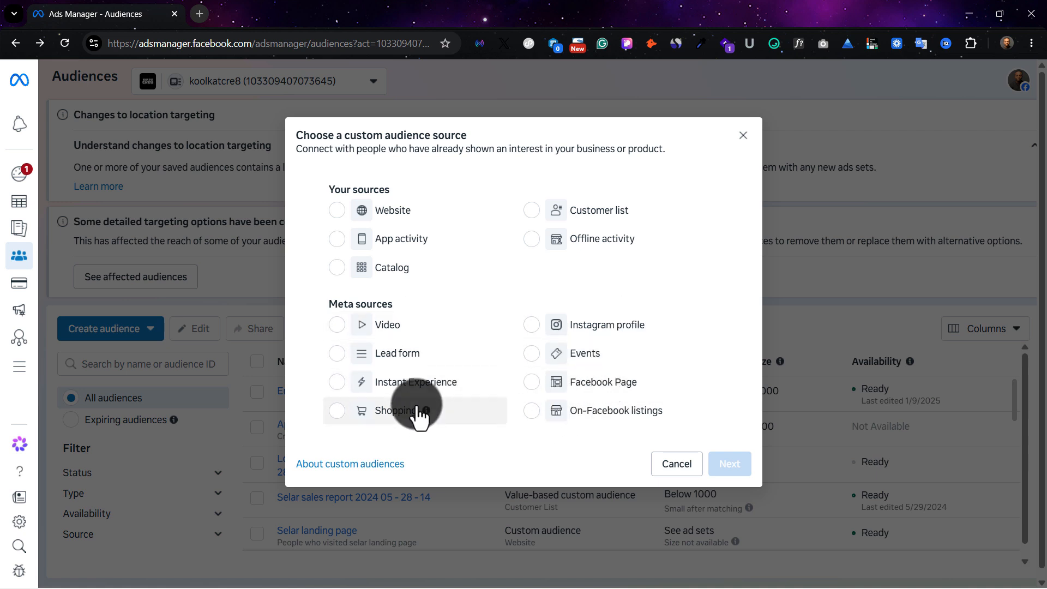
click(620, 330)
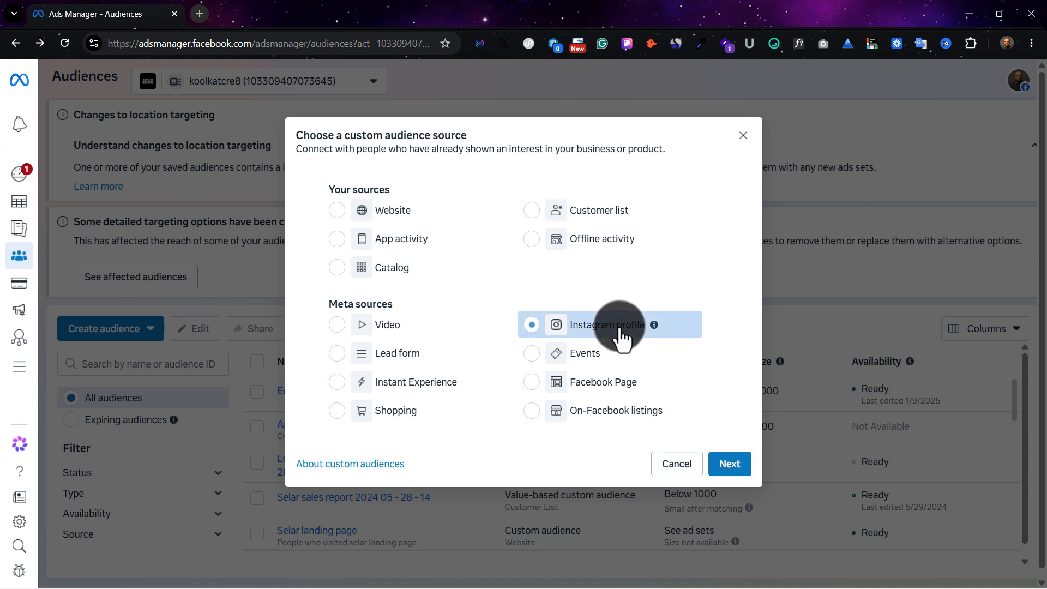
click(733, 464)
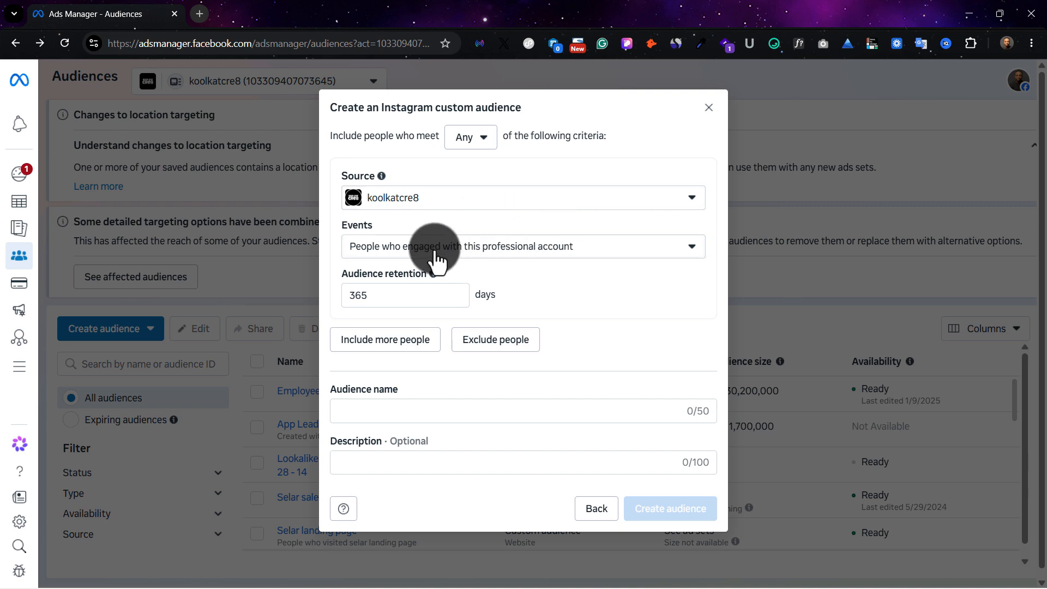
Step: Examine all the event choices offered for the koolkatcre8 Instagram audience, keeping the current selection
click(480, 260)
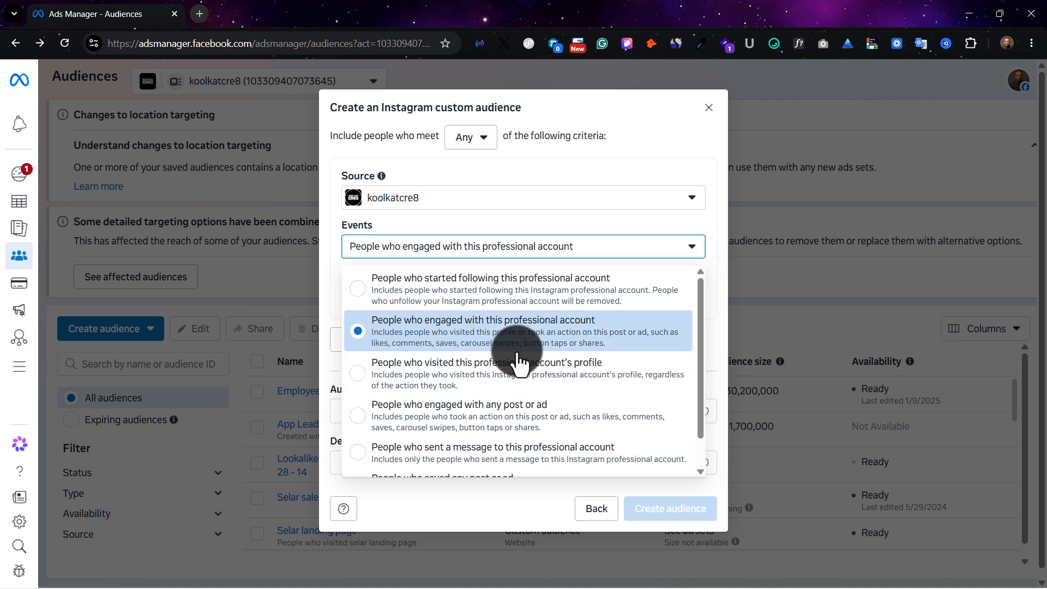
drag(702, 336, 697, 369)
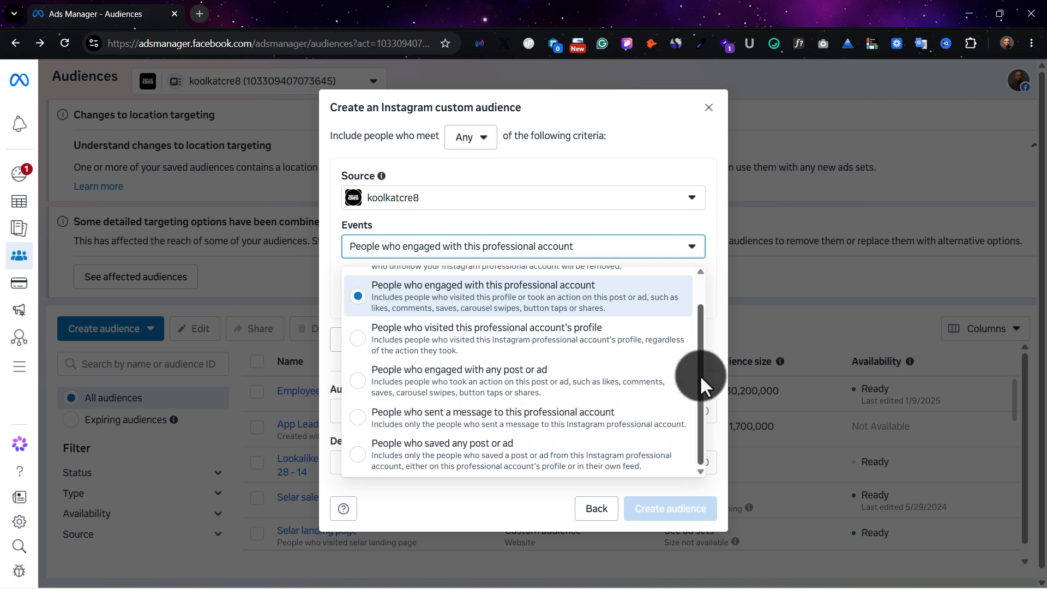
drag(701, 377, 690, 433)
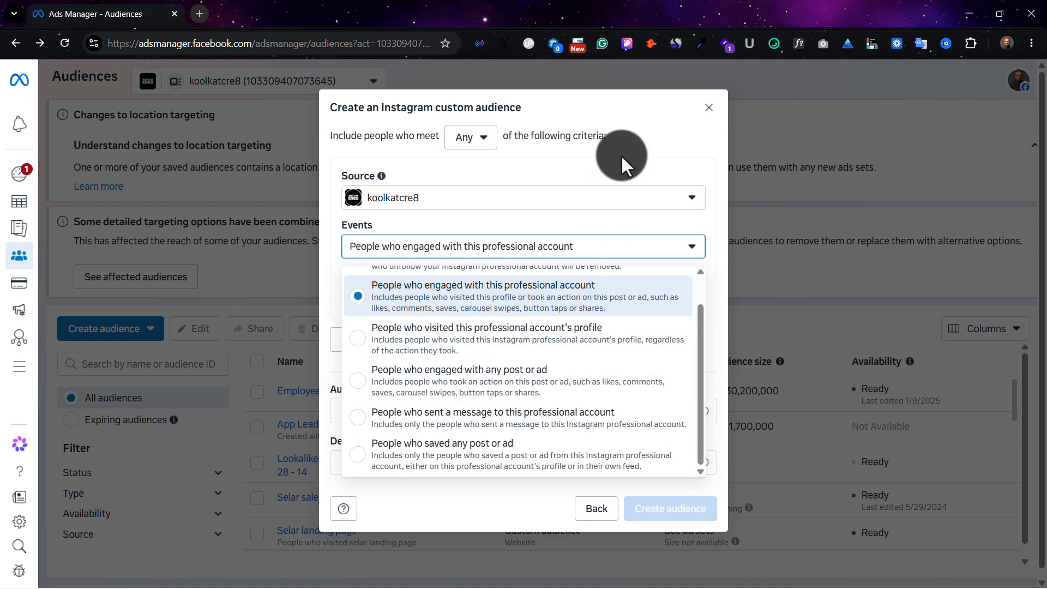
drag(701, 380, 700, 404)
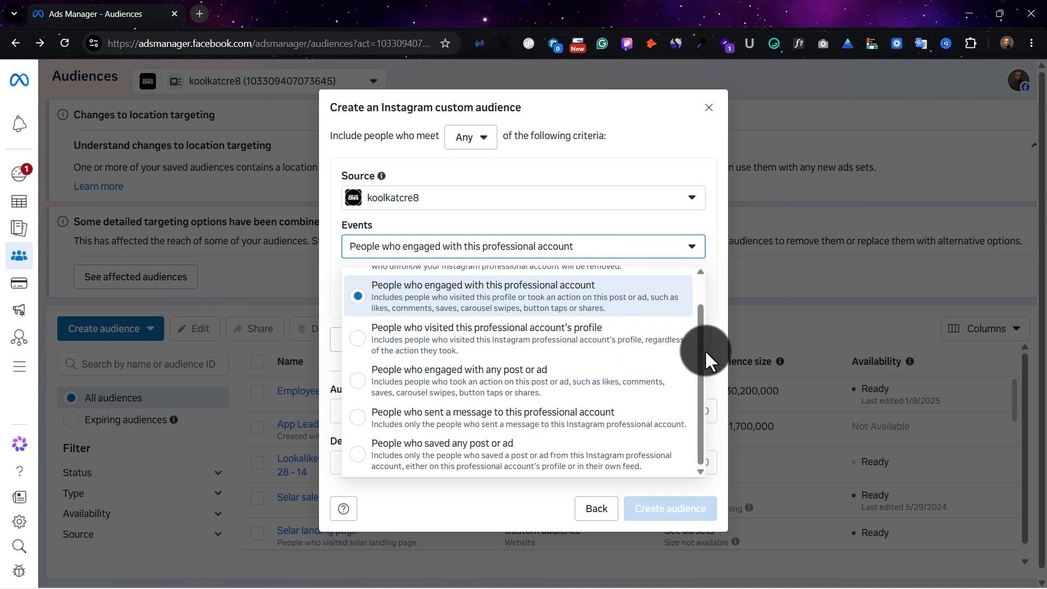
drag(702, 351, 680, 270)
click(590, 179)
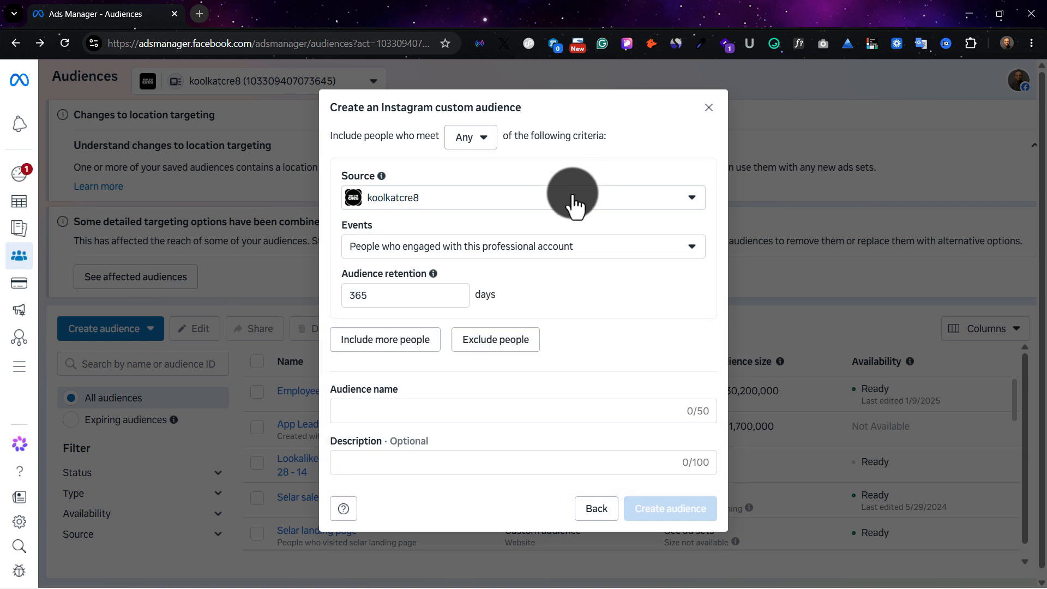
click(524, 250)
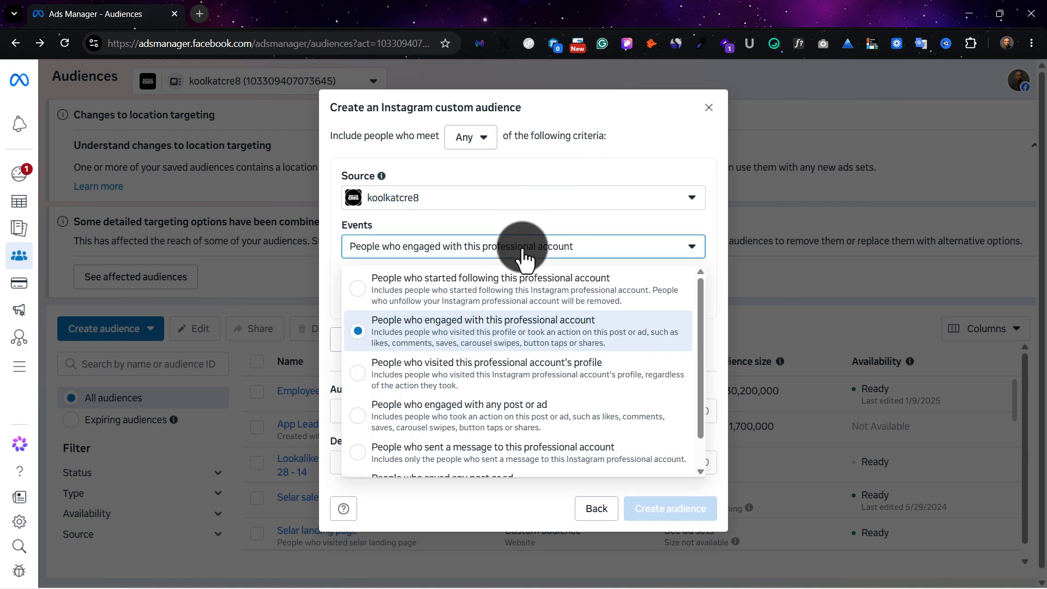
click(589, 169)
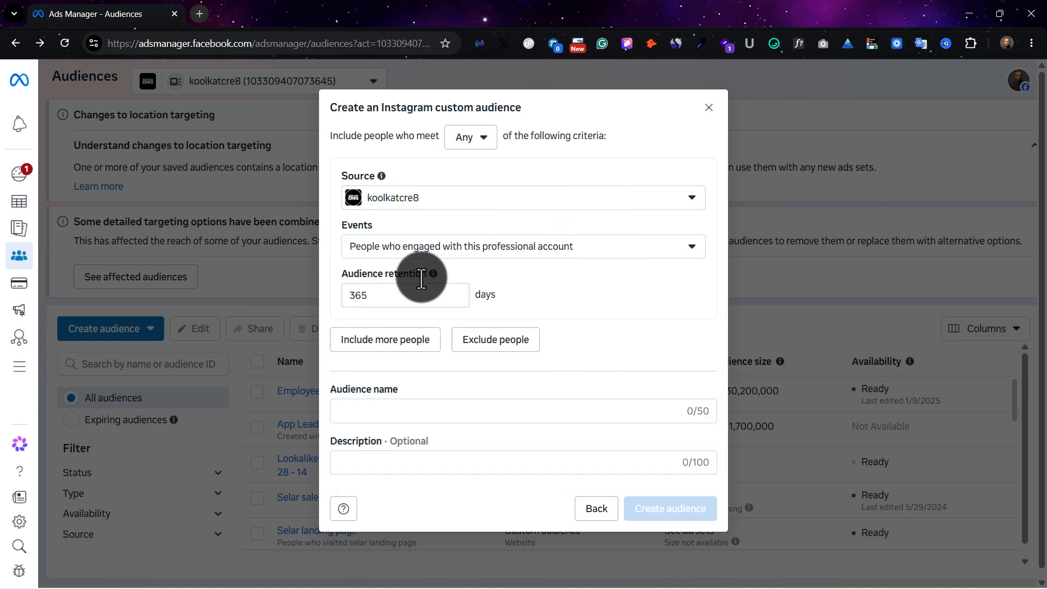
Step: Try out an additional include group and an exclude group for the Instagram audience, removing each one again
mouse_move(431, 272)
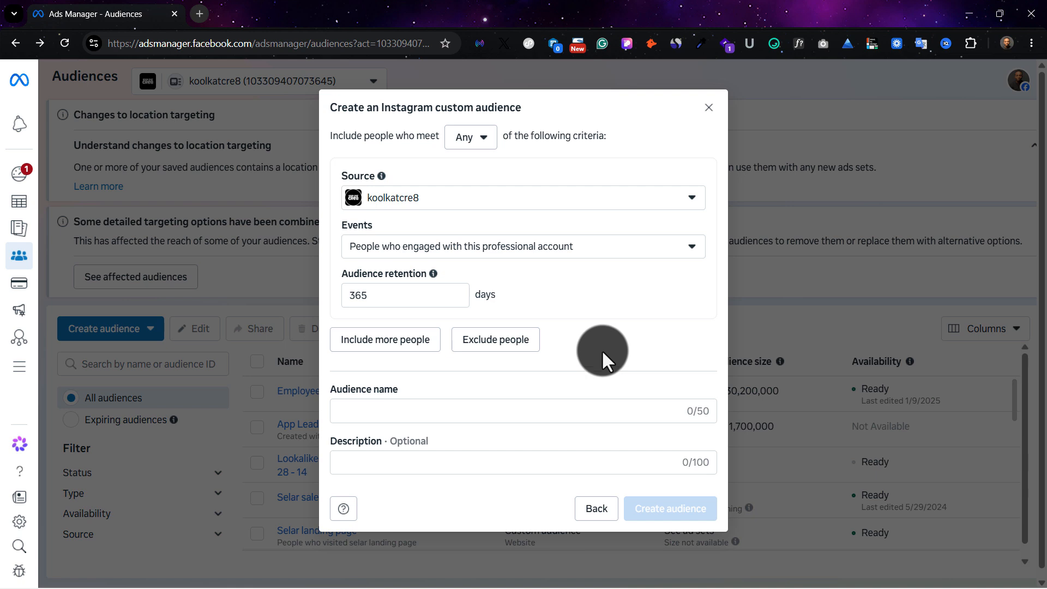
click(403, 343)
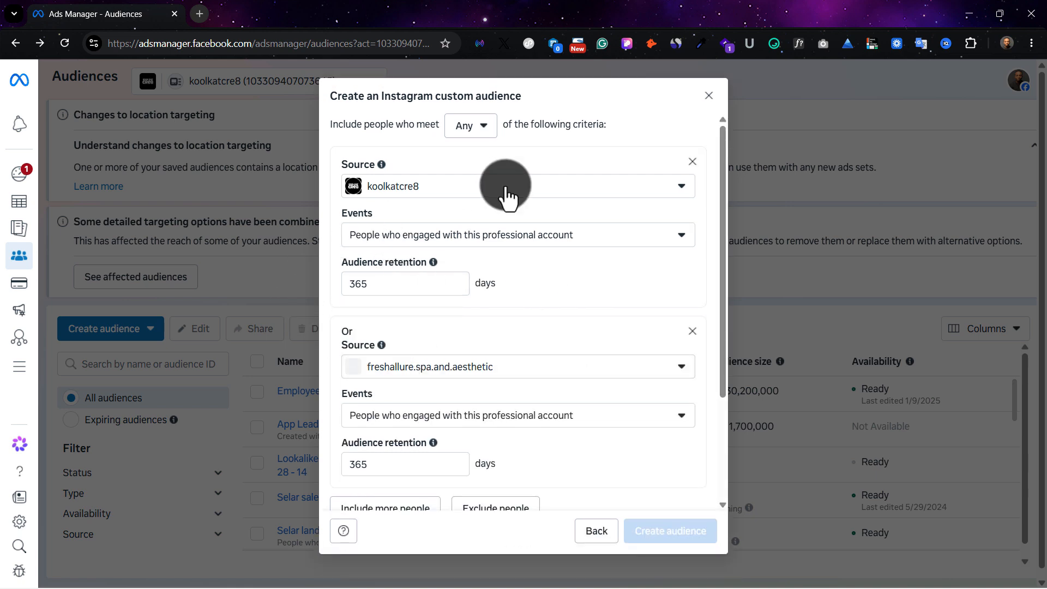
click(656, 376)
click(662, 365)
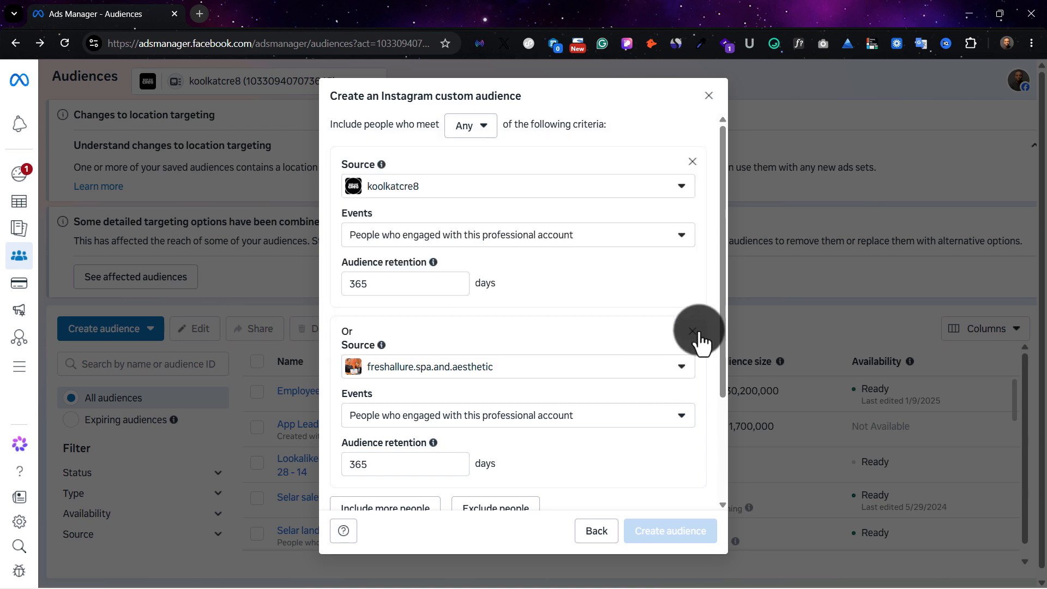
click(692, 330)
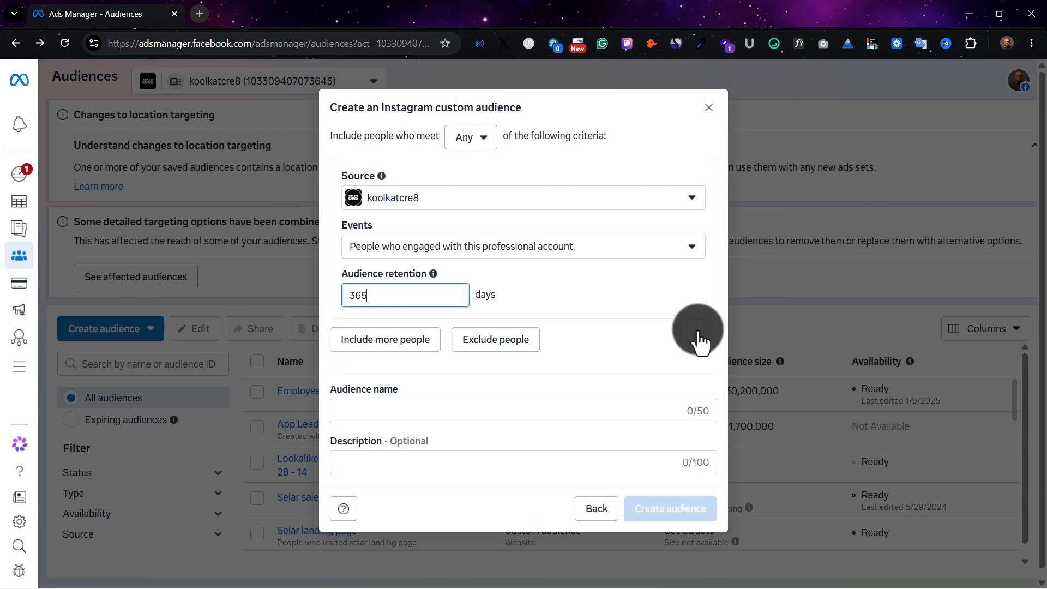
click(500, 341)
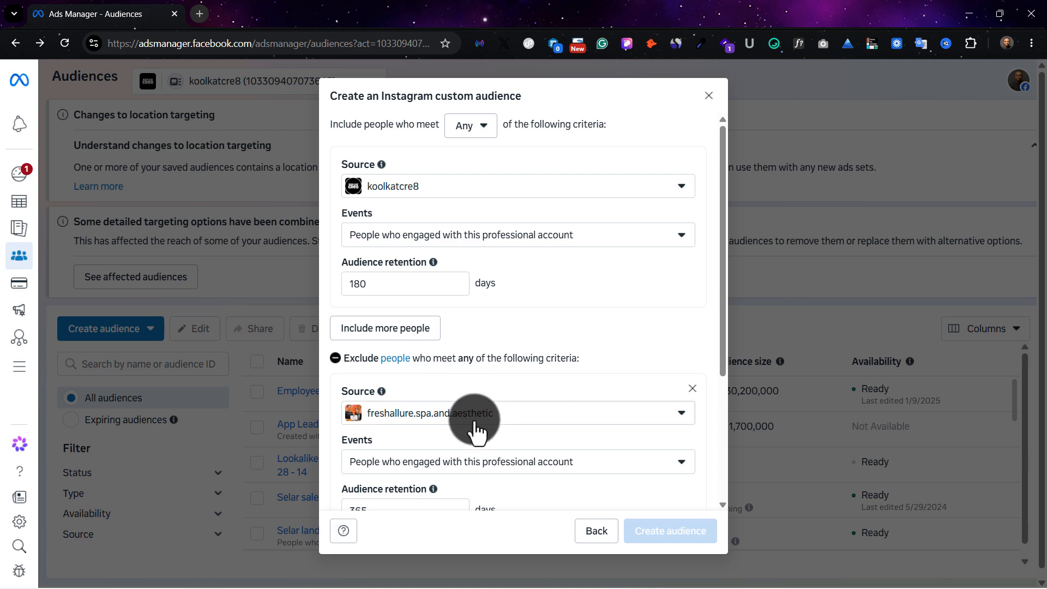
click(692, 389)
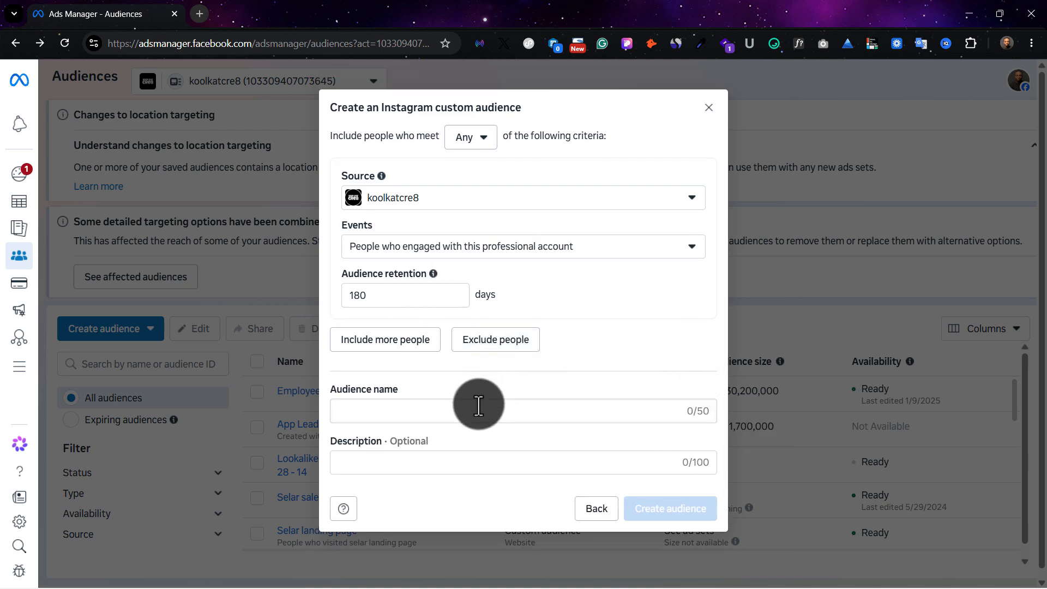
Step: Review the Instagram engagement events once more and close the audience form without creating it
click(442, 409)
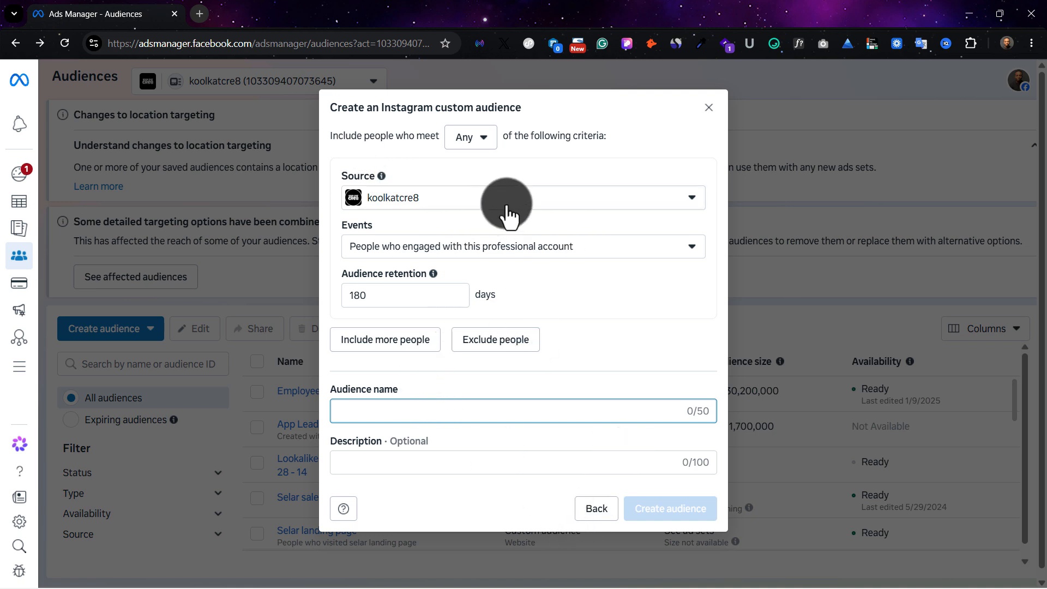
click(520, 239)
scroll(569, 353, down, 1)
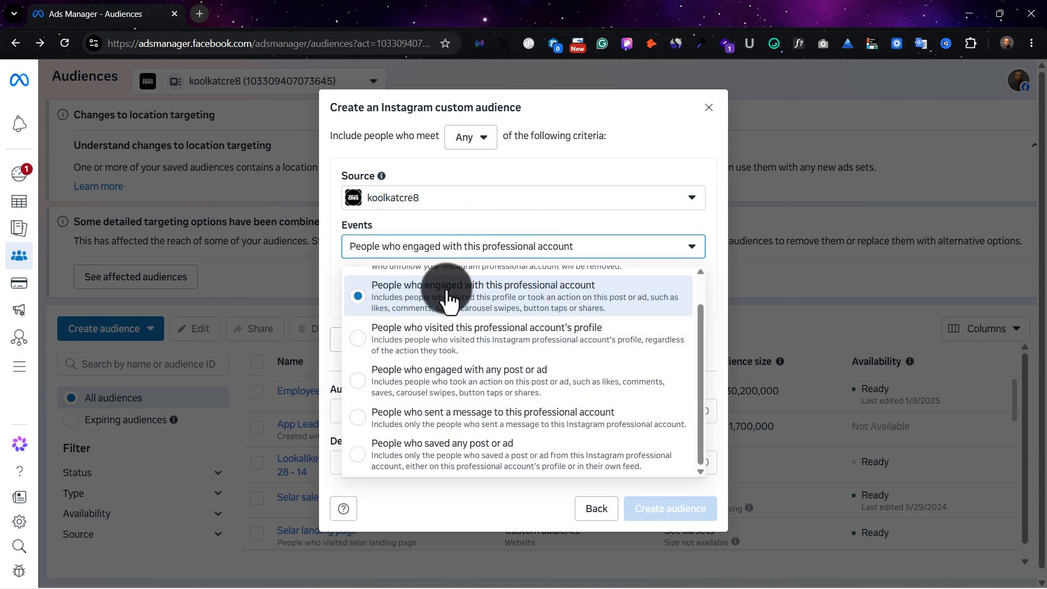
click(612, 149)
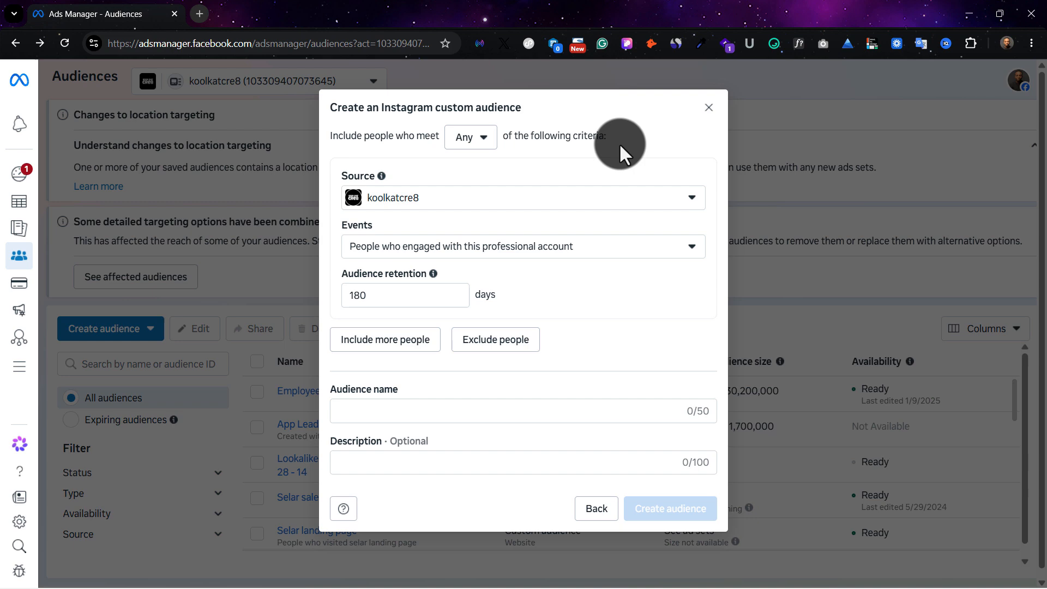
click(709, 106)
Step: Start a new custom audience that uses Video as its source
click(125, 333)
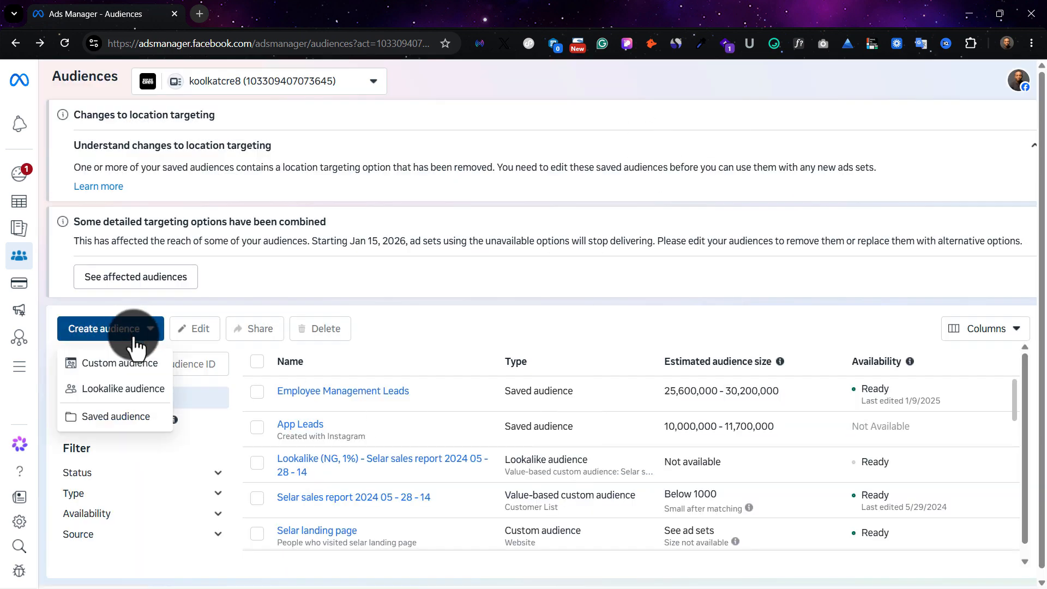
click(129, 364)
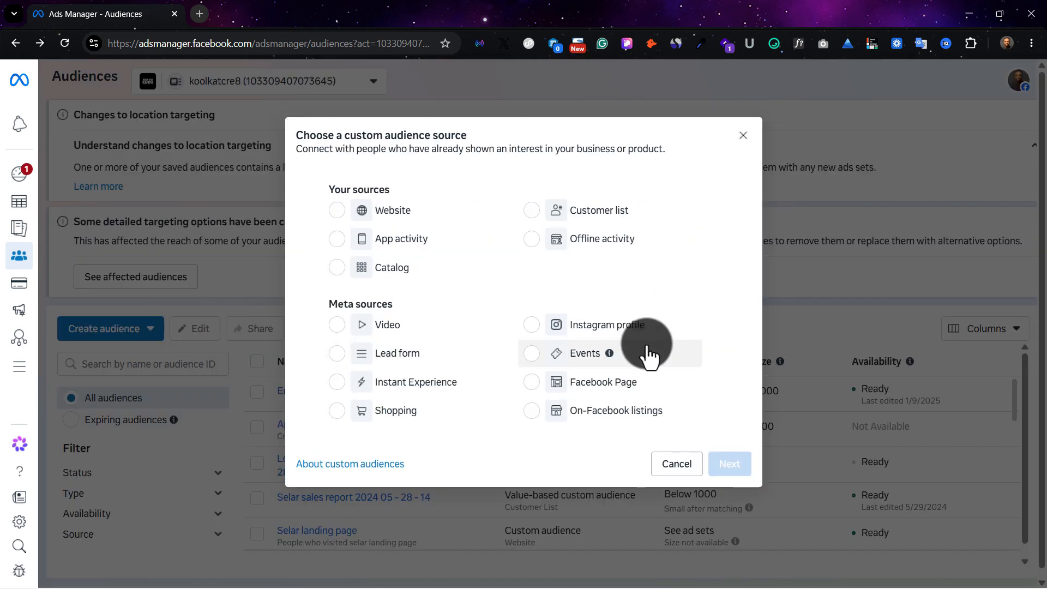
click(381, 327)
click(742, 467)
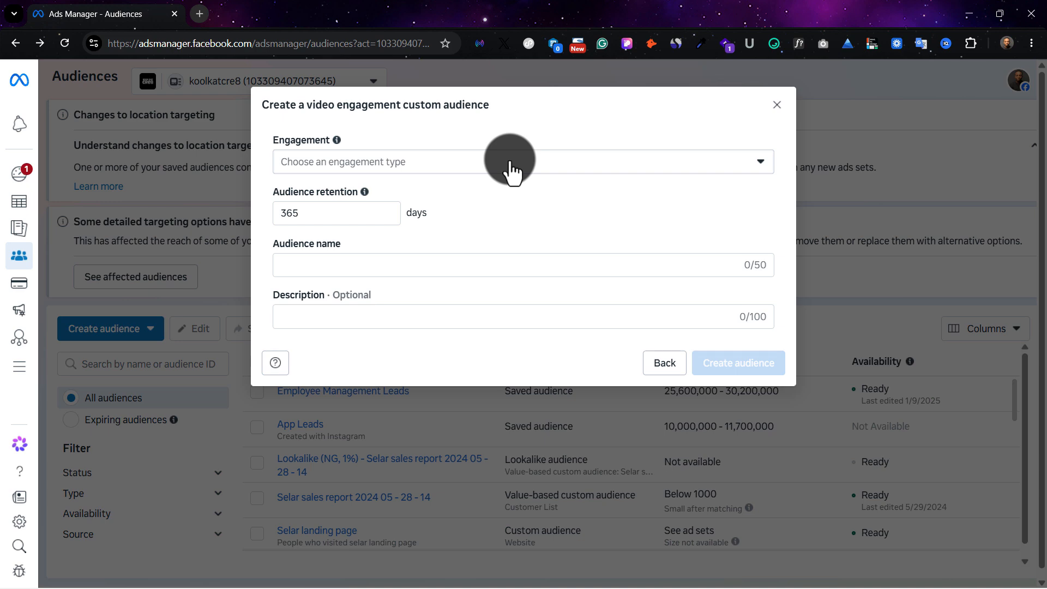
Step: Review the engagement types for the video audience and close the form without creating it
click(510, 164)
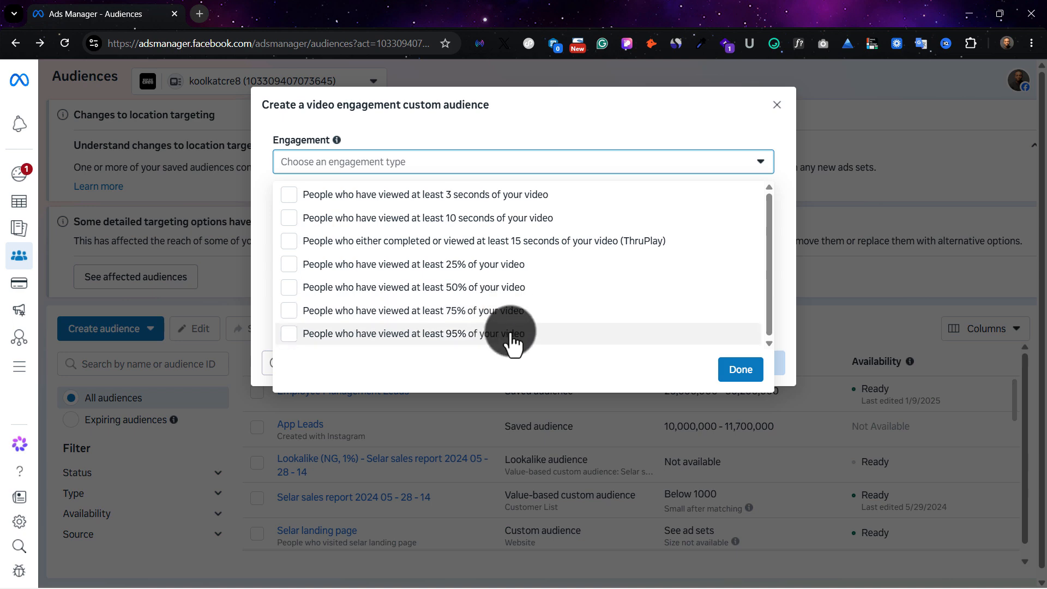
click(627, 116)
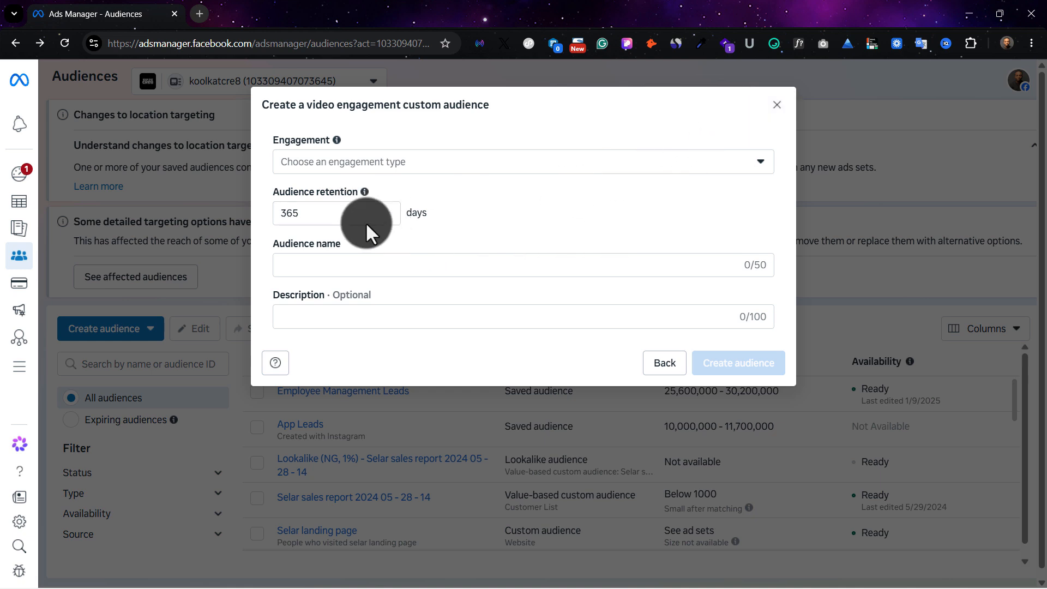
click(777, 106)
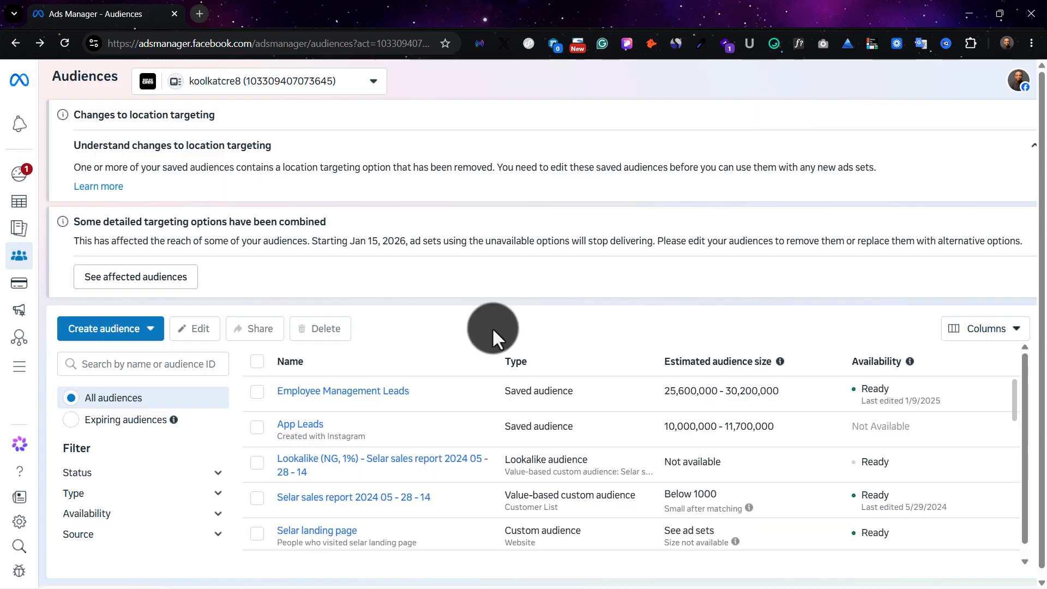
Step: Start a new custom audience that uses Shopping as its source
click(133, 333)
click(143, 362)
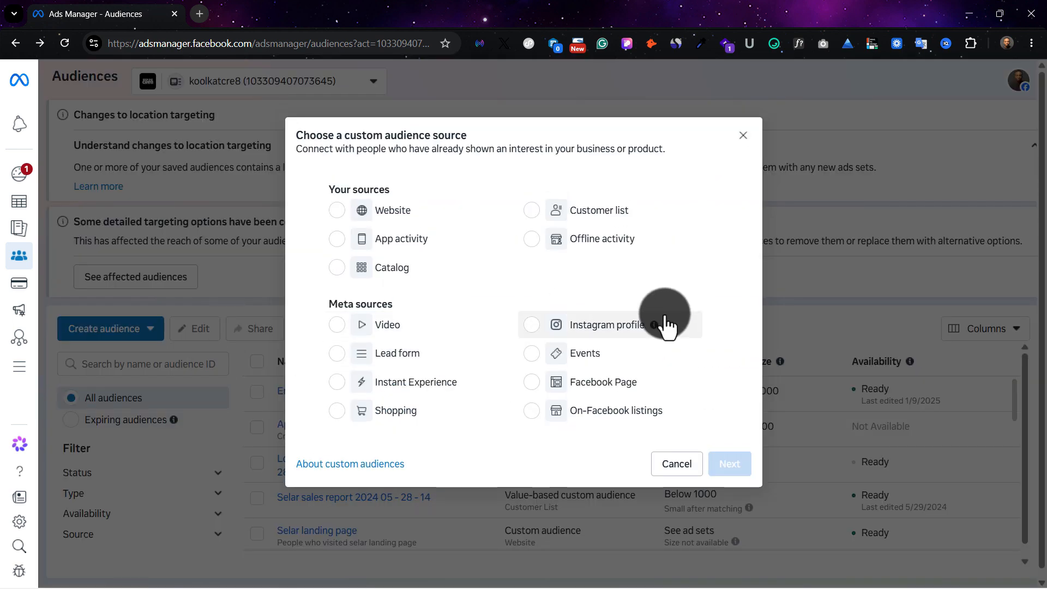
click(434, 416)
mouse_move(427, 423)
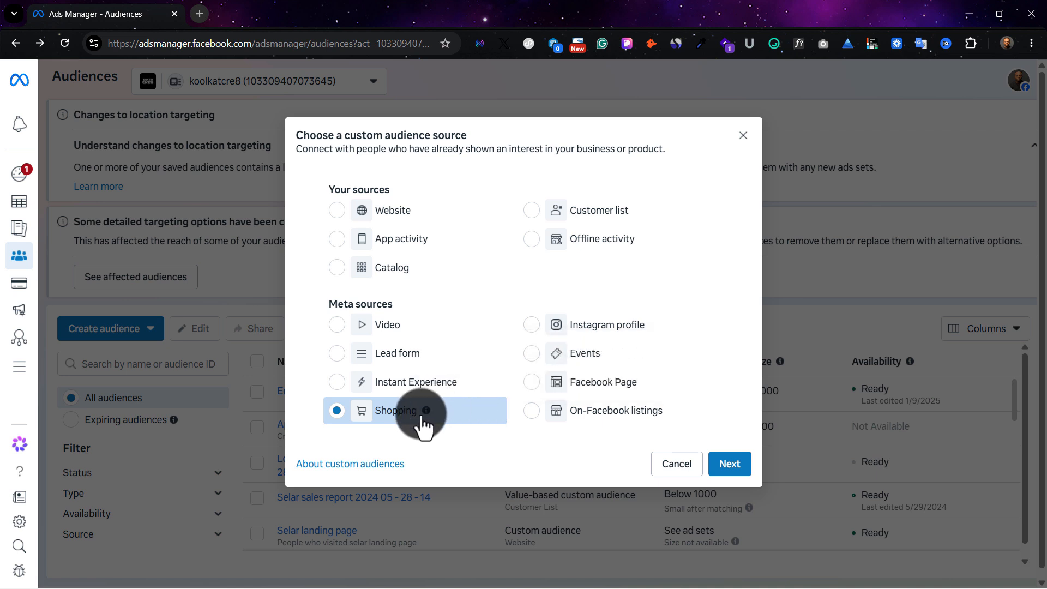
click(731, 465)
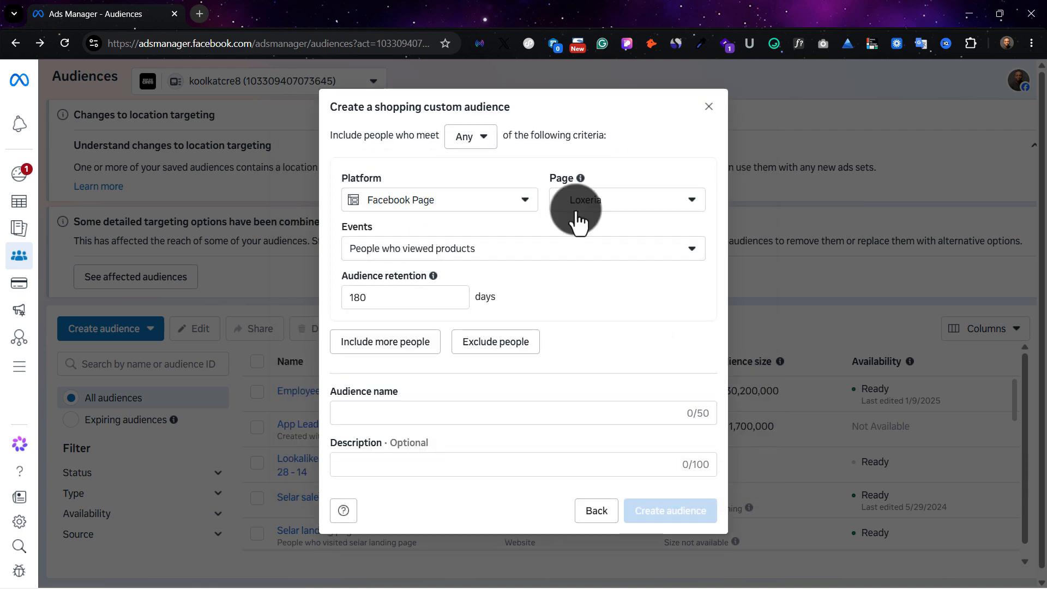
Step: Review the available events for the shopping audience and return to the custom audience source selection
click(556, 252)
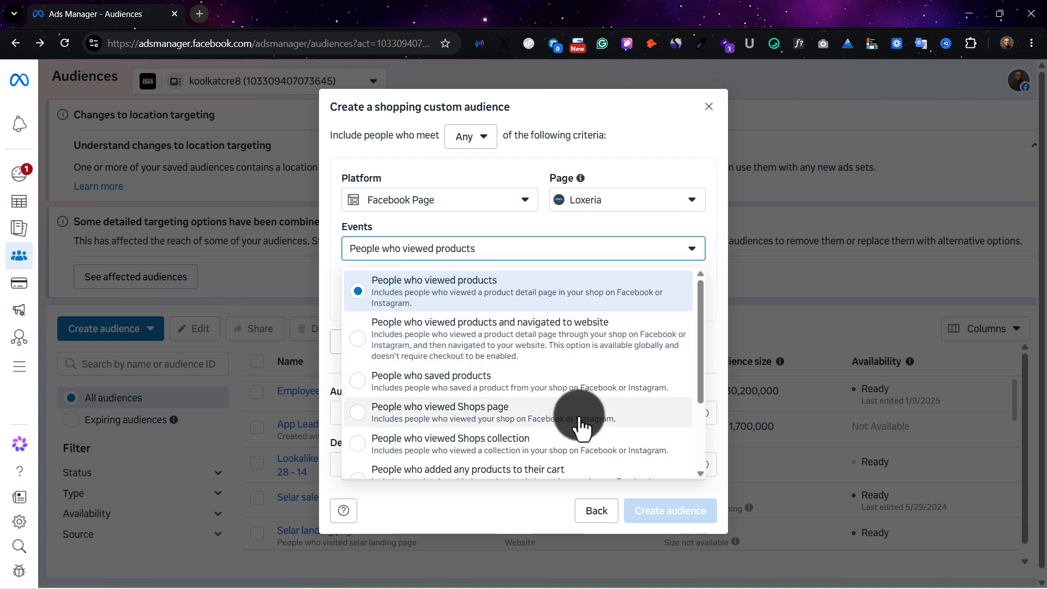
scroll(636, 422, down, 3)
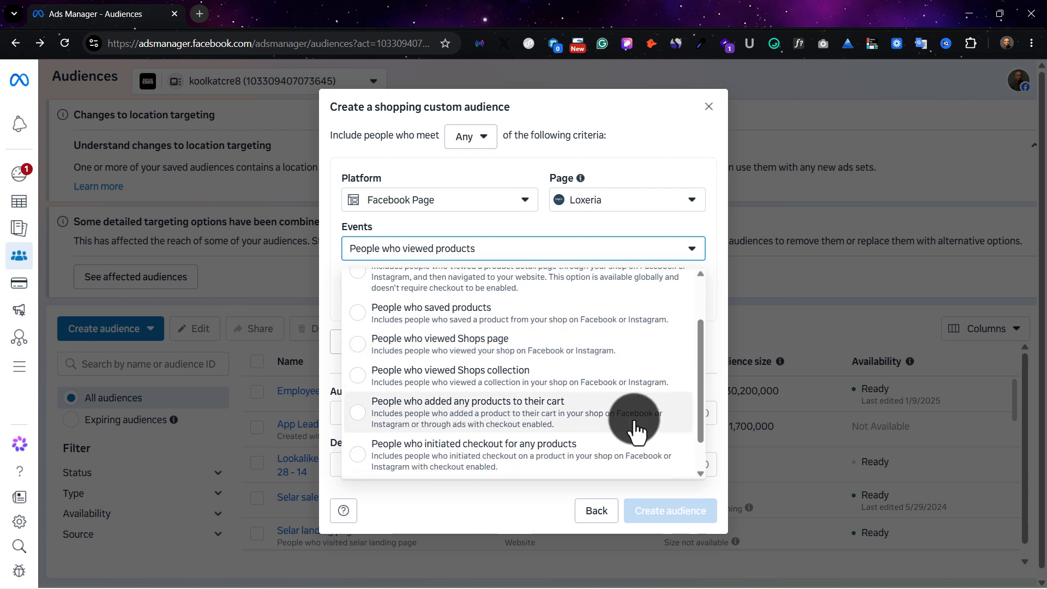
click(592, 516)
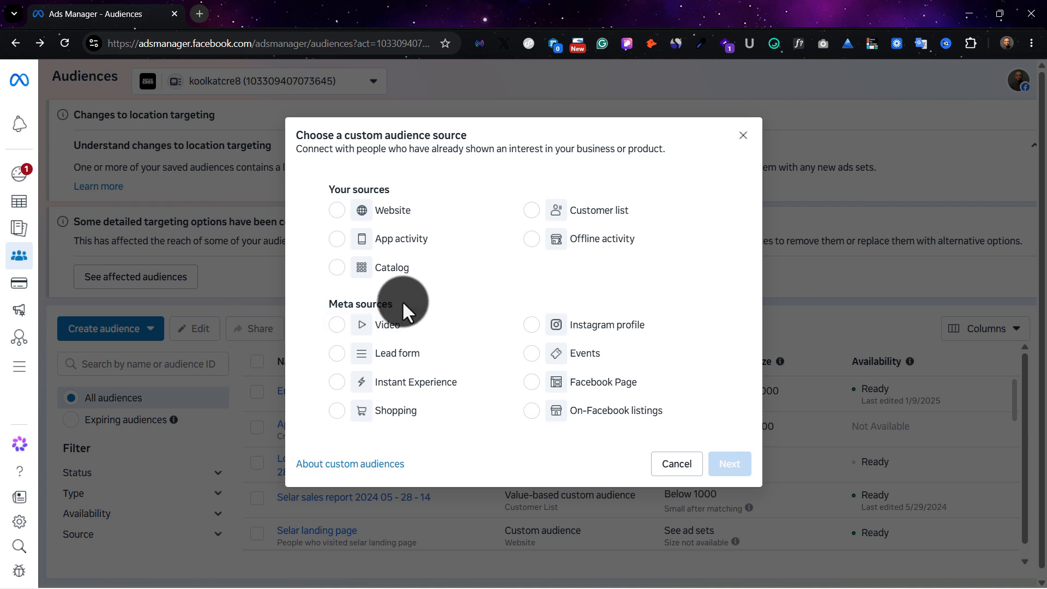
Step: Start a new custom audience with Website as its source and check which pixel sources are available
click(410, 217)
click(734, 472)
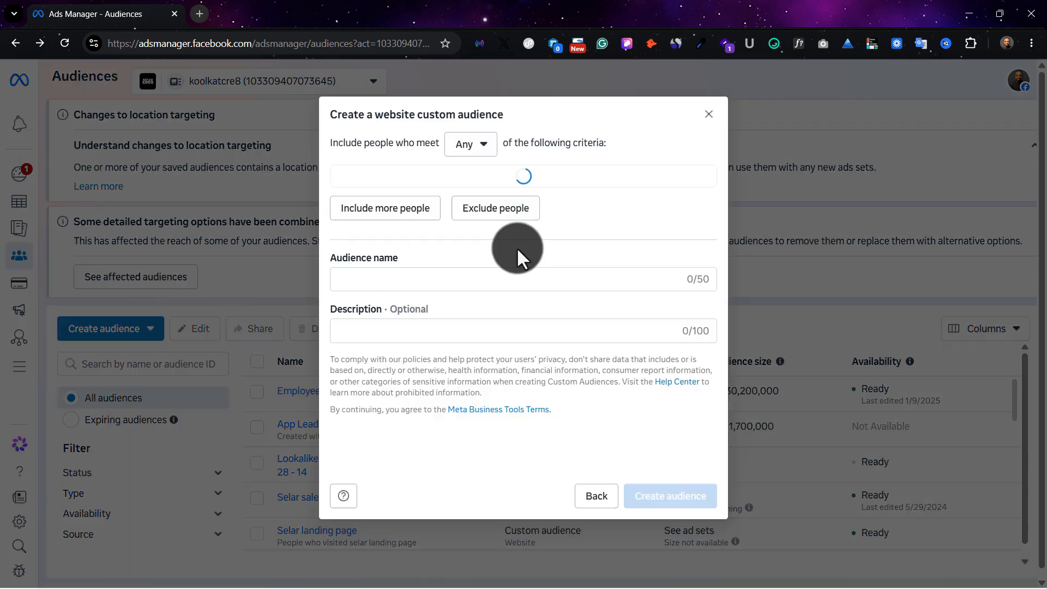
click(460, 188)
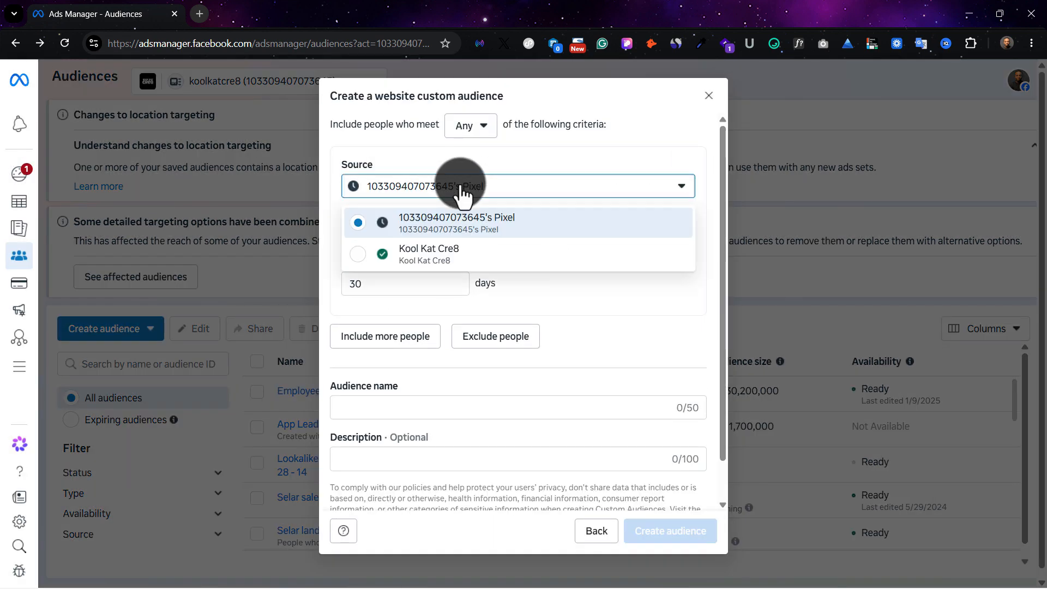
click(547, 152)
Step: Try the Visitors by time spent event for the website audience and switch it back to All website visitors
click(572, 240)
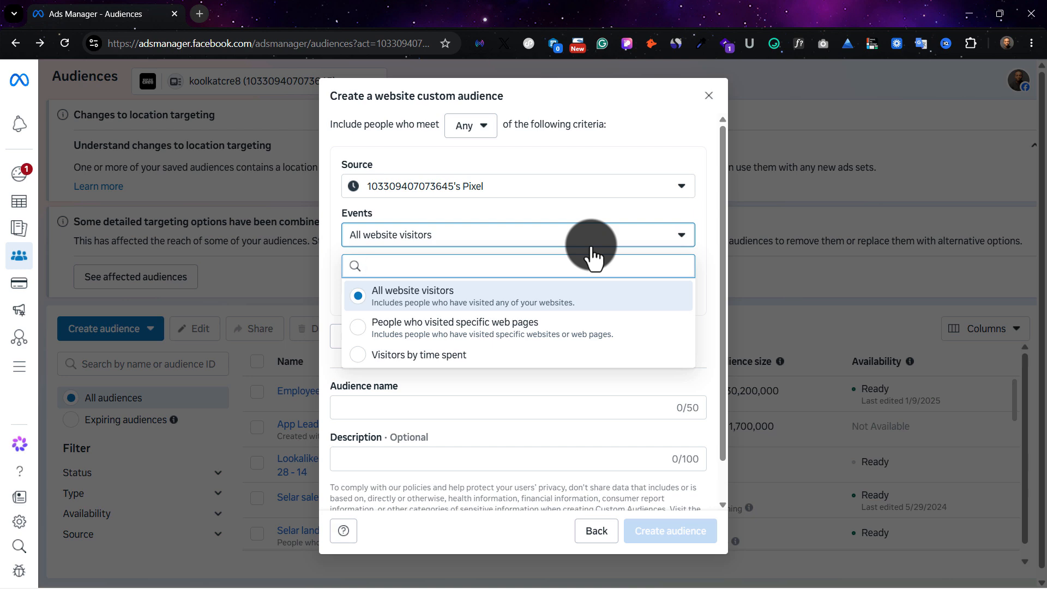
click(511, 358)
click(510, 241)
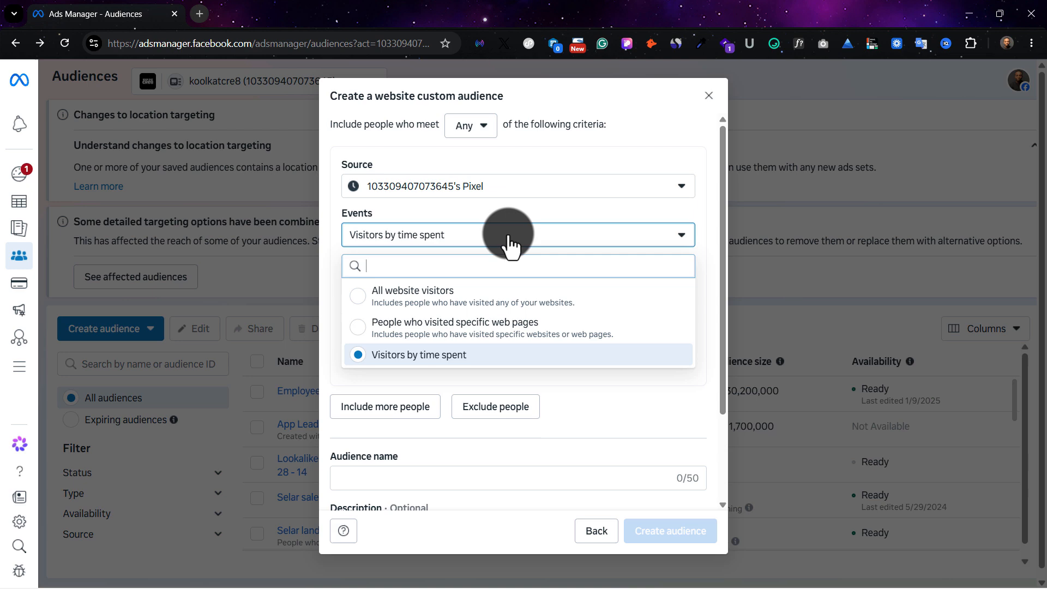
click(492, 295)
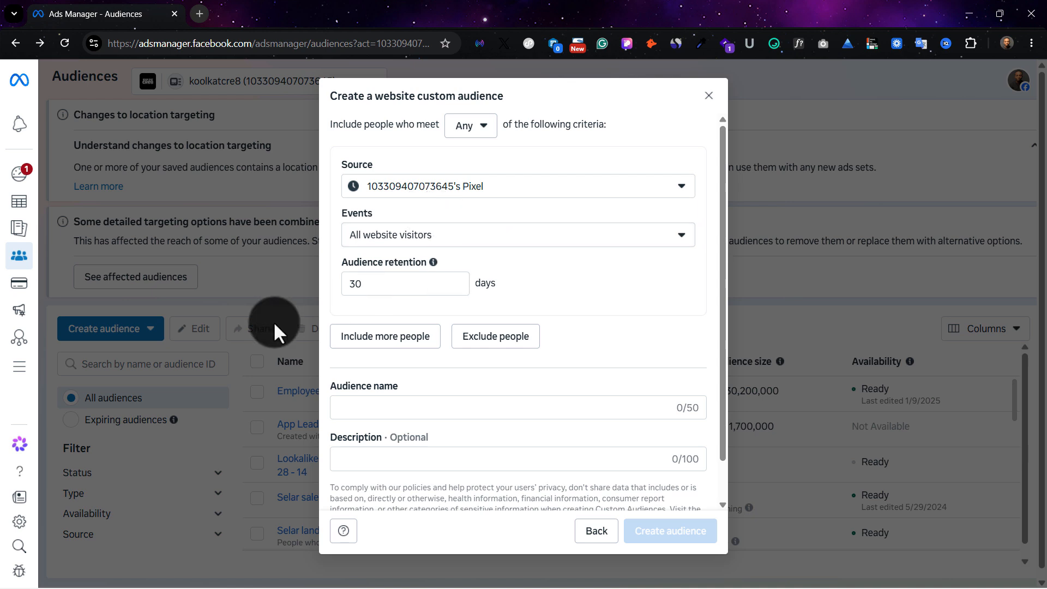
Step: Try audience retention values of 300 and 90 days for the website audience and clear the field
double_click(355, 289)
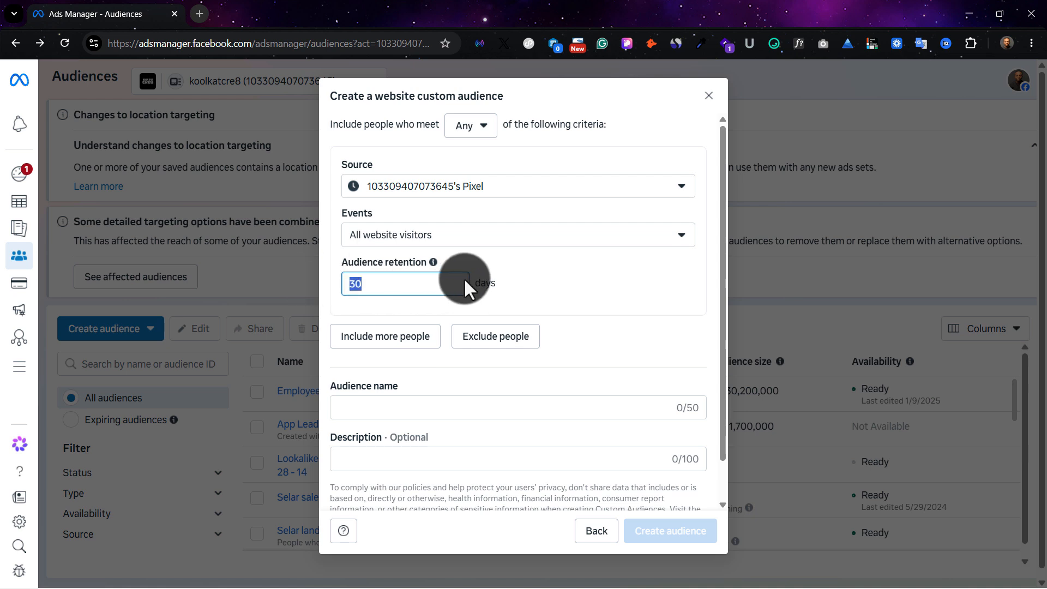
text(300)
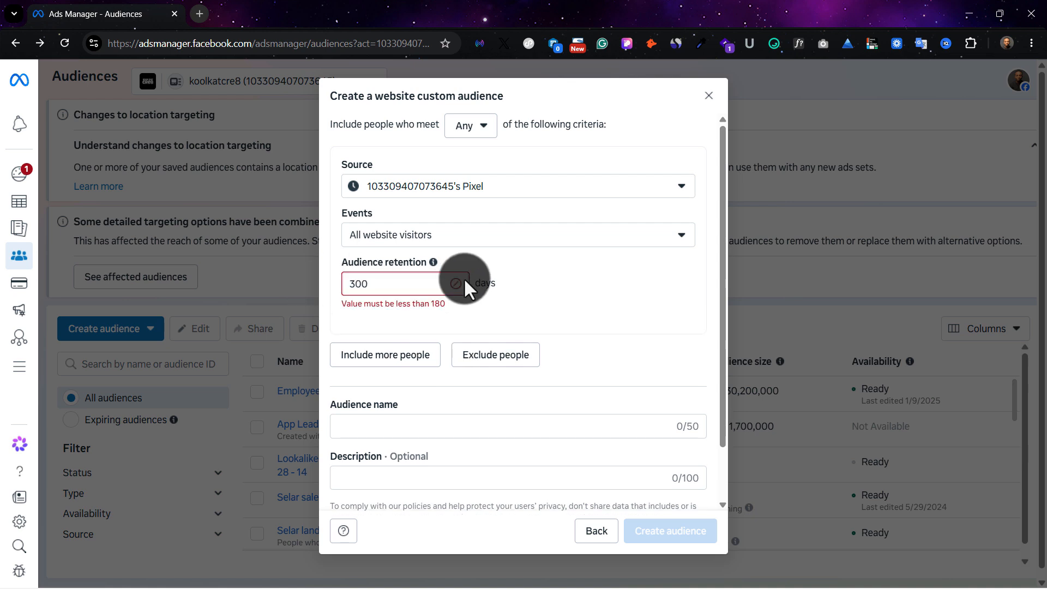
key(BackSpace)
key(BackSpace)
key(BackSpace)
text(90)
key(BackSpace)
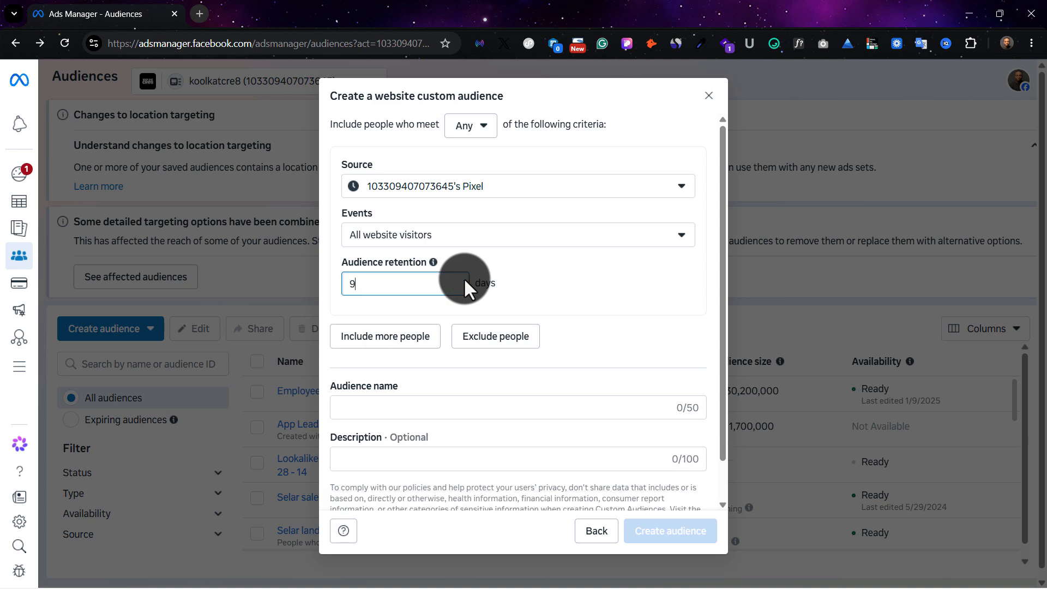
text(1)
key(BackSpace)
key(BackSpace)
Step: Test audience retention values of 180, 200 and 181 days, and return the retention to 30 days
text(180)
key(BackSpace)
key(BackSpace)
key(BackSpace)
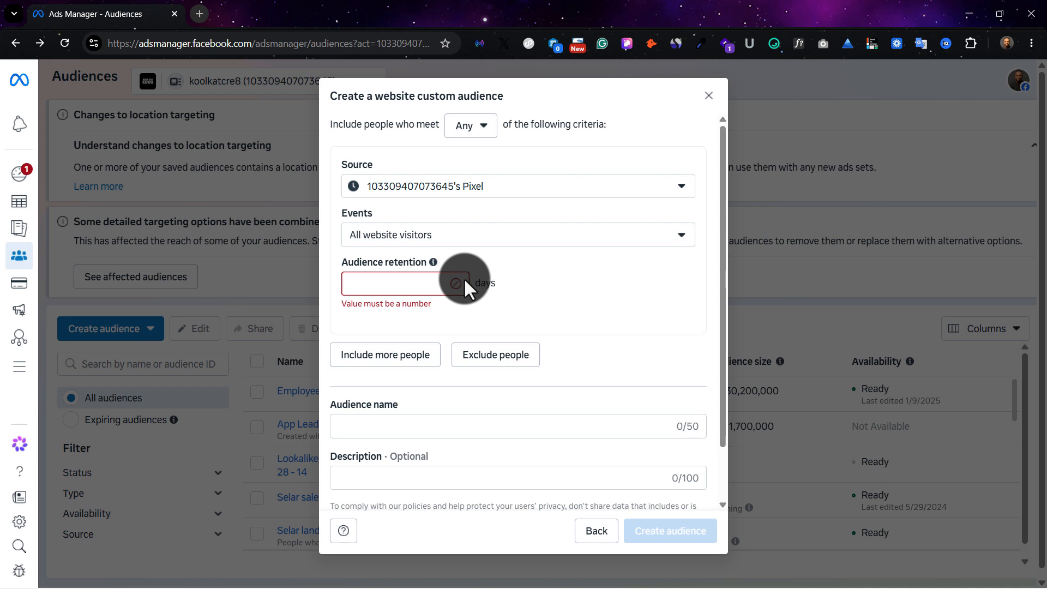
text(200)
key(BackSpace)
key(BackSpace)
key(BackSpace)
text(181)
key(BackSpace)
key(BackSpace)
key(BackSpace)
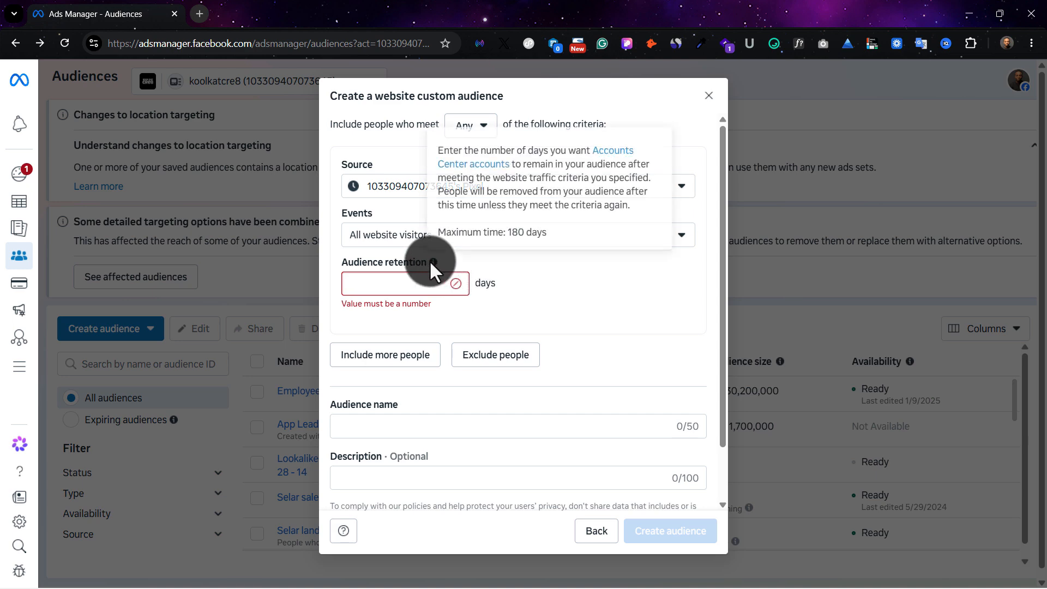
text(30)
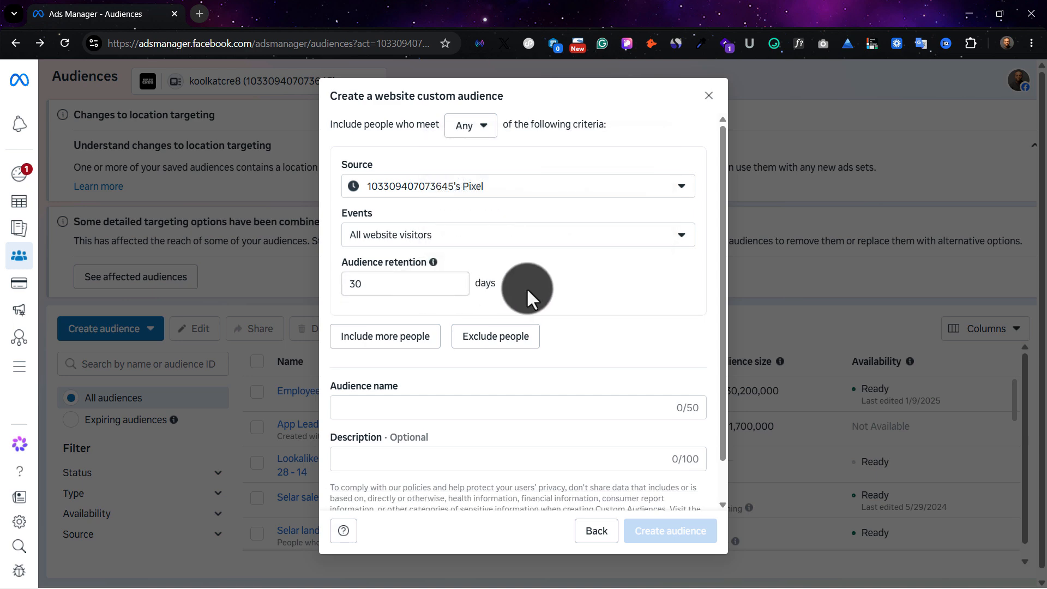
Step: Read the explanation of the Any criteria option for including people and leave the matching rule as Any
scroll(441, 349, down, 1)
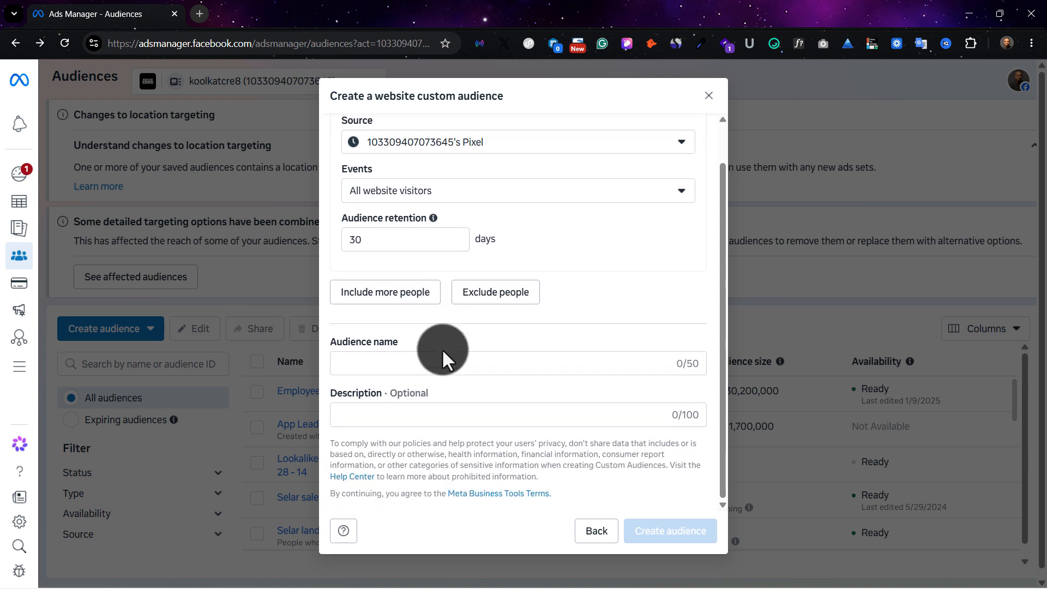
scroll(471, 365, up, 1)
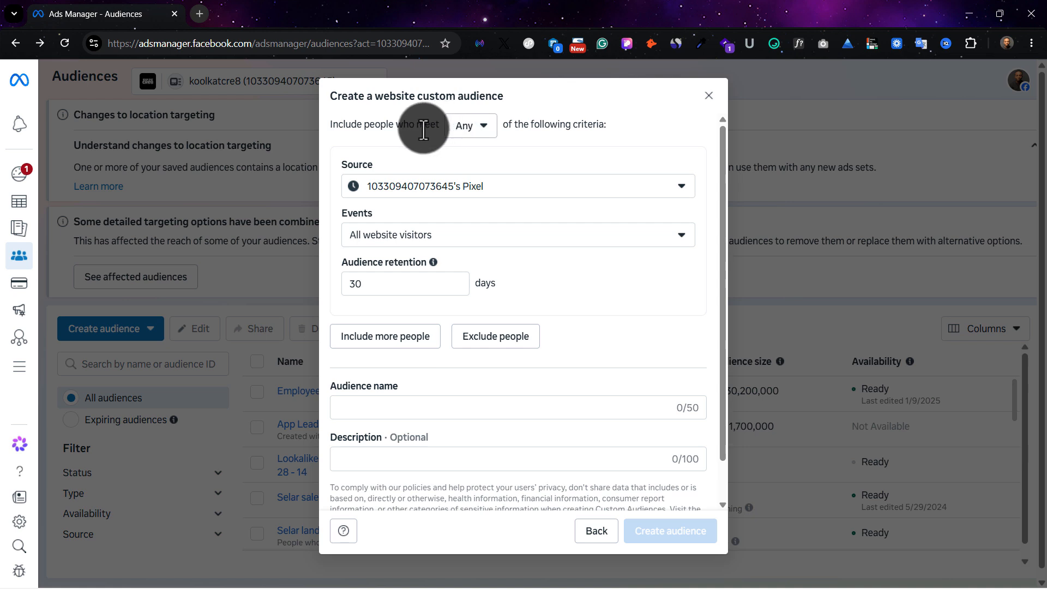
click(467, 128)
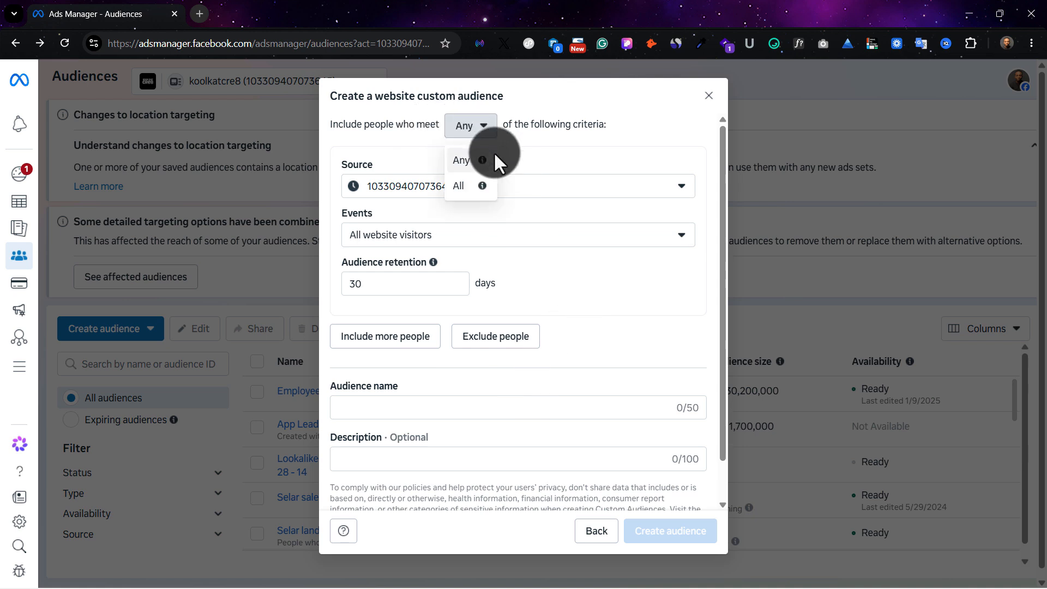
mouse_move(481, 188)
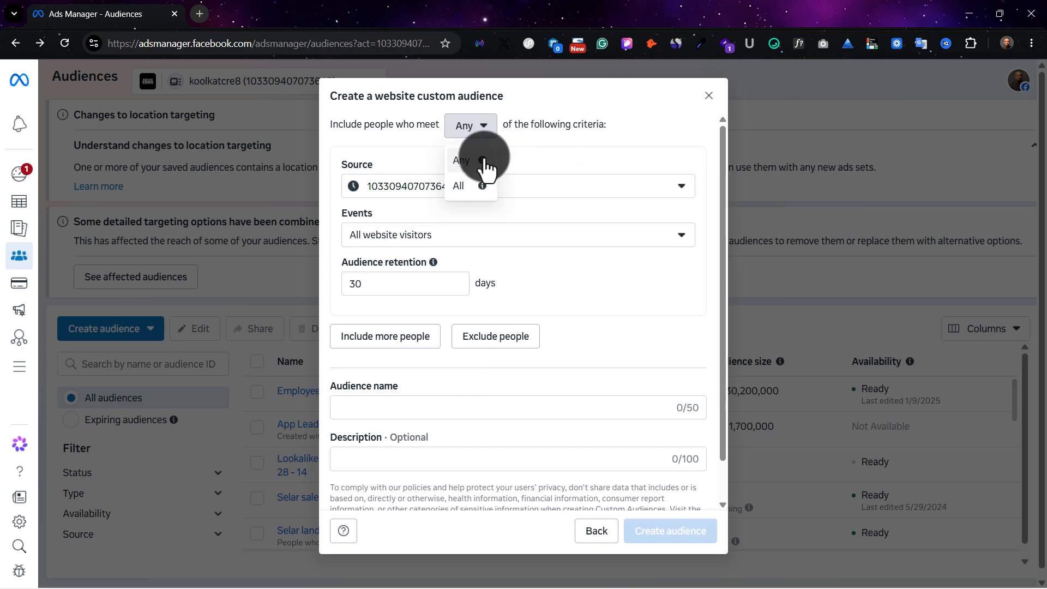
mouse_move(483, 160)
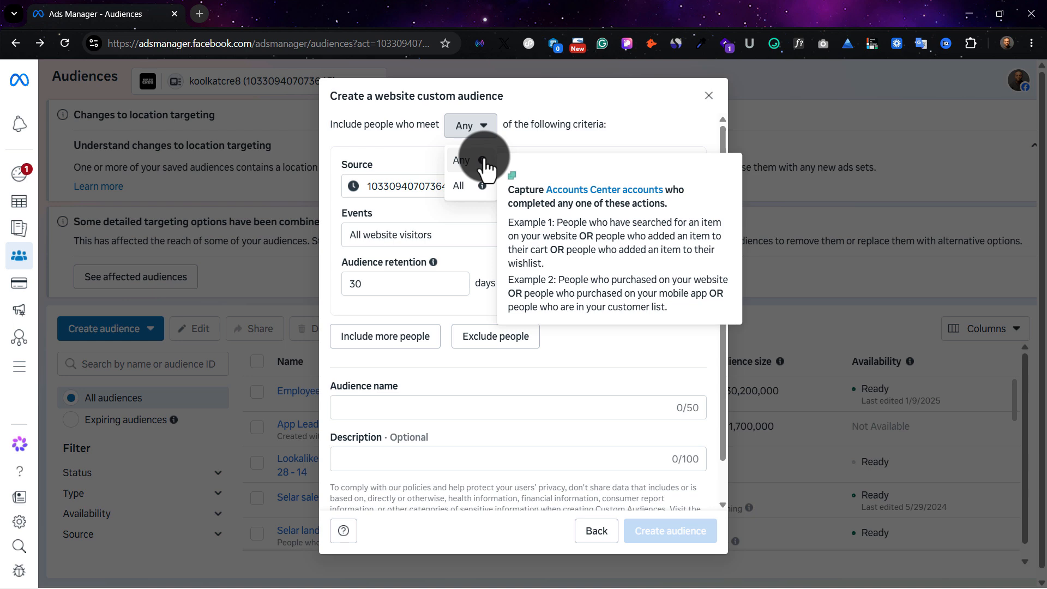
click(598, 119)
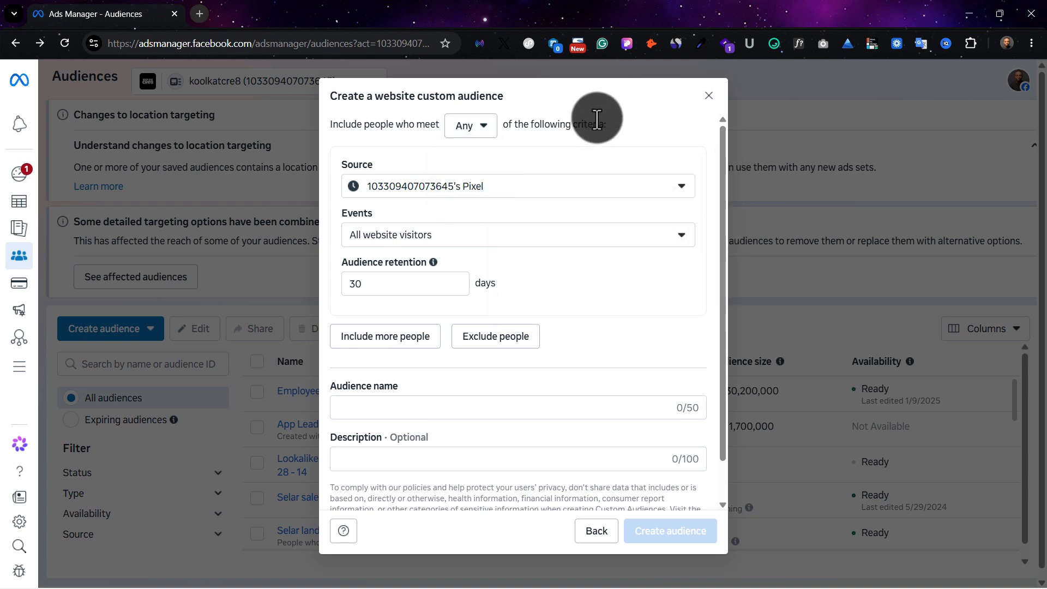
Step: Set the website audience's event to People who visited specific web pages
scroll(550, 382, down, 1)
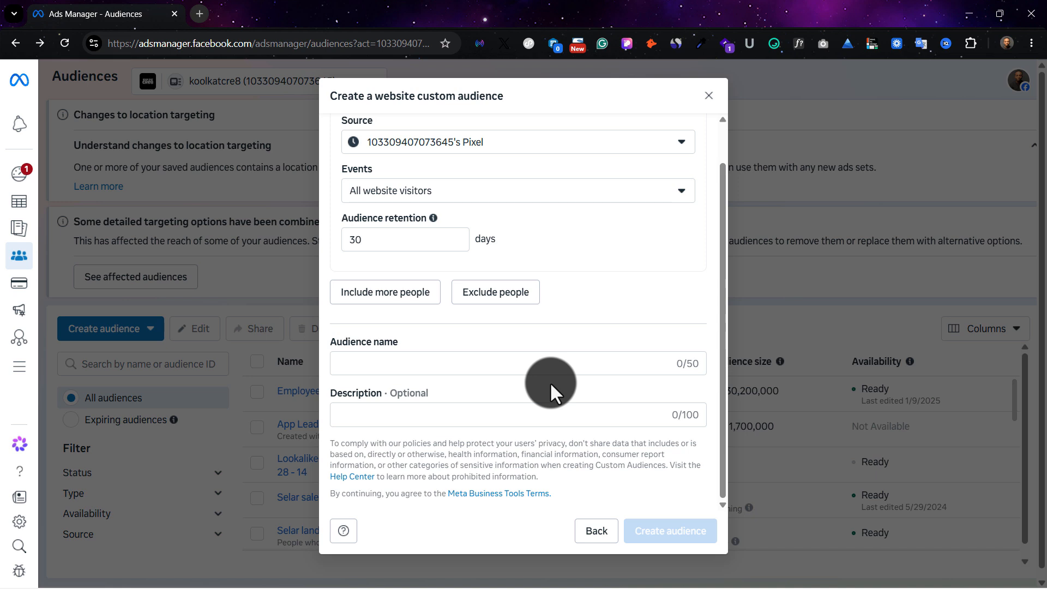
scroll(550, 381, up, 1)
scroll(551, 381, down, 1)
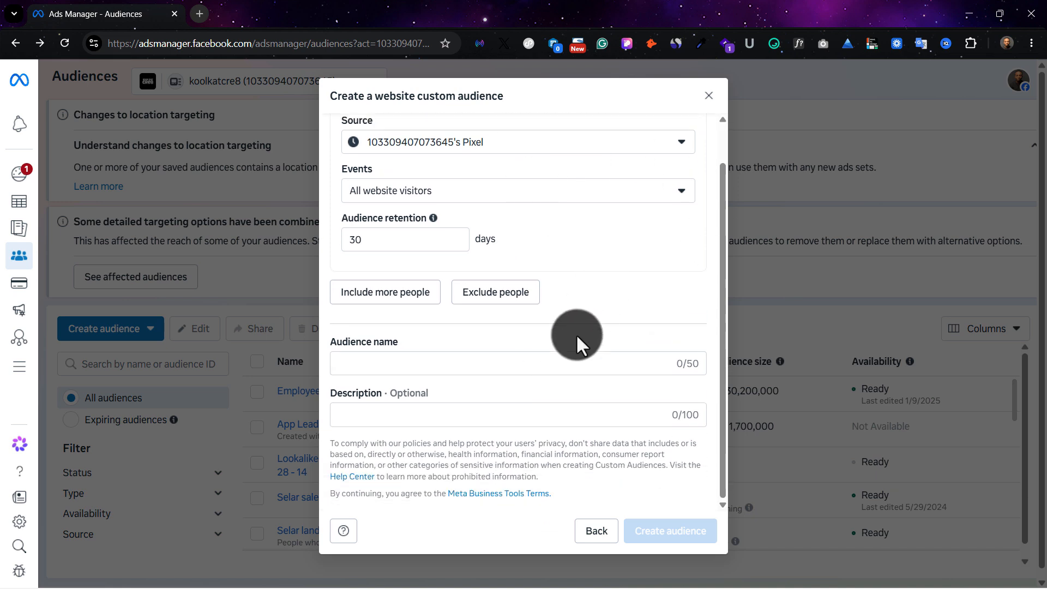
scroll(576, 334, up, 1)
click(457, 240)
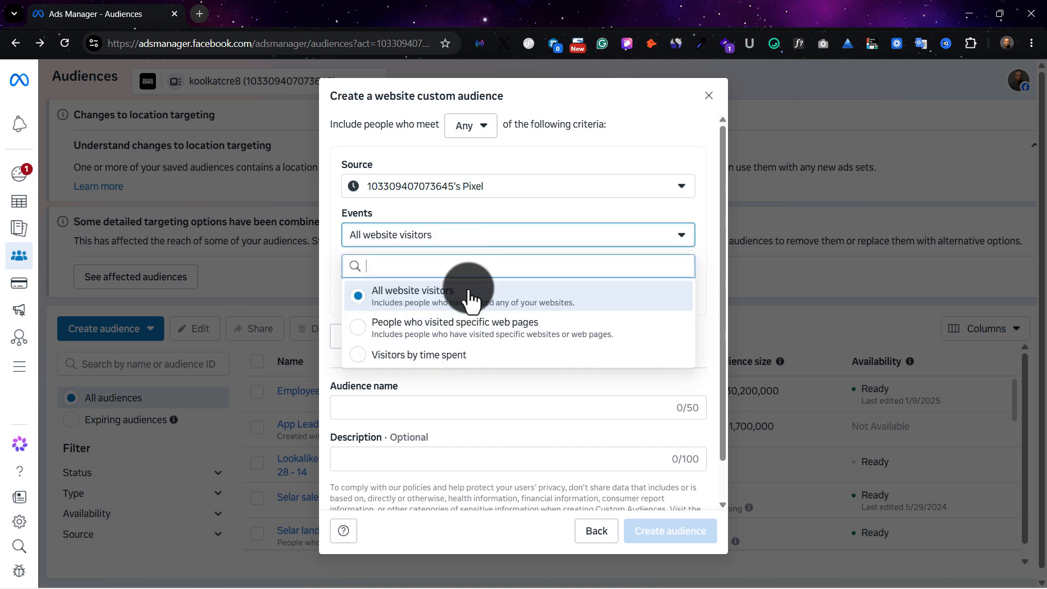
click(479, 327)
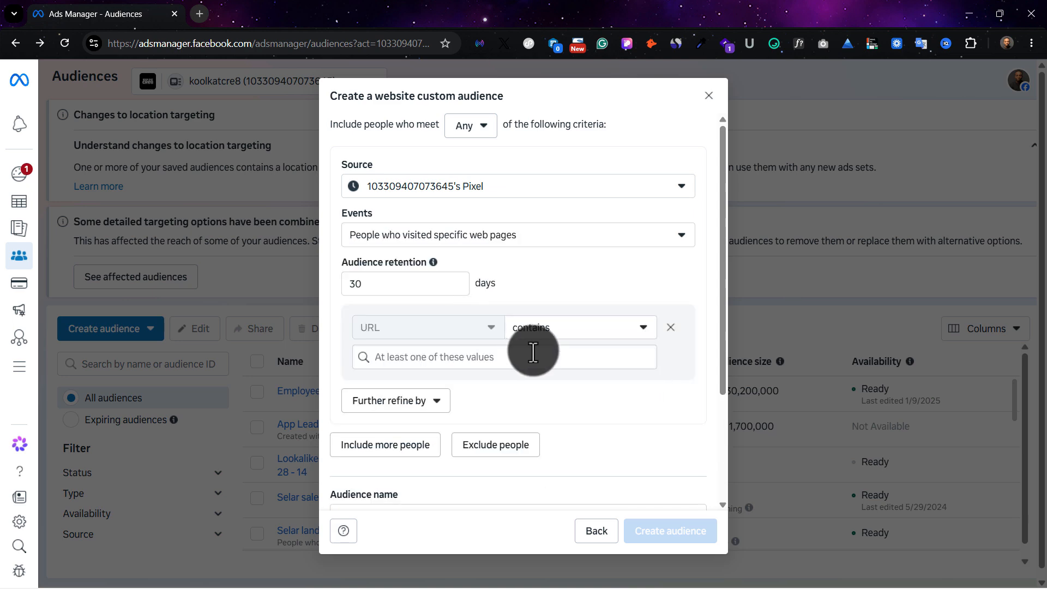
Step: Examine the URL condition's matching operators and its value field for the specific web pages event
click(610, 331)
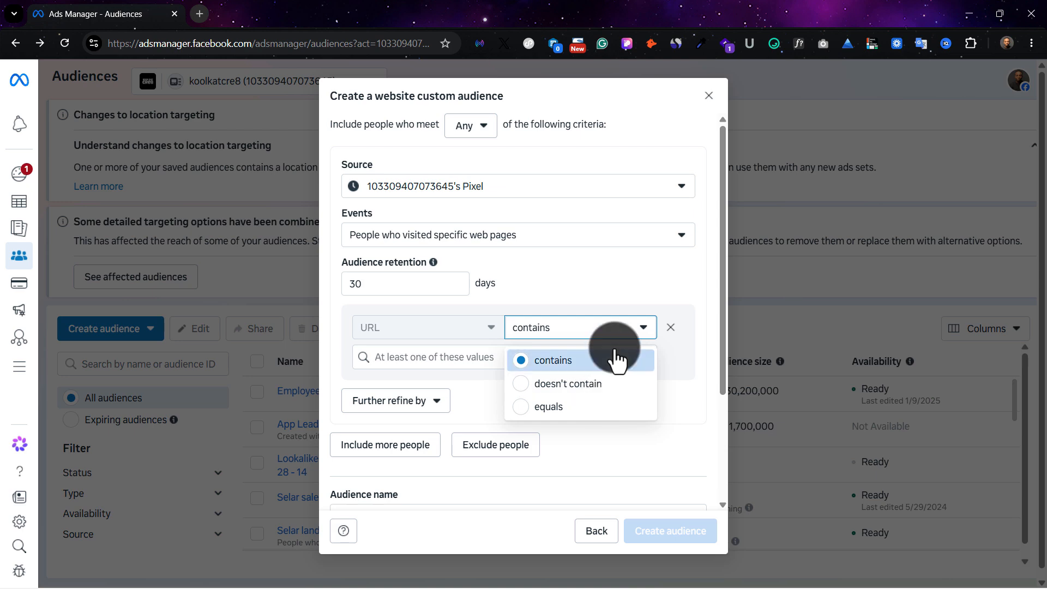
click(599, 281)
click(476, 364)
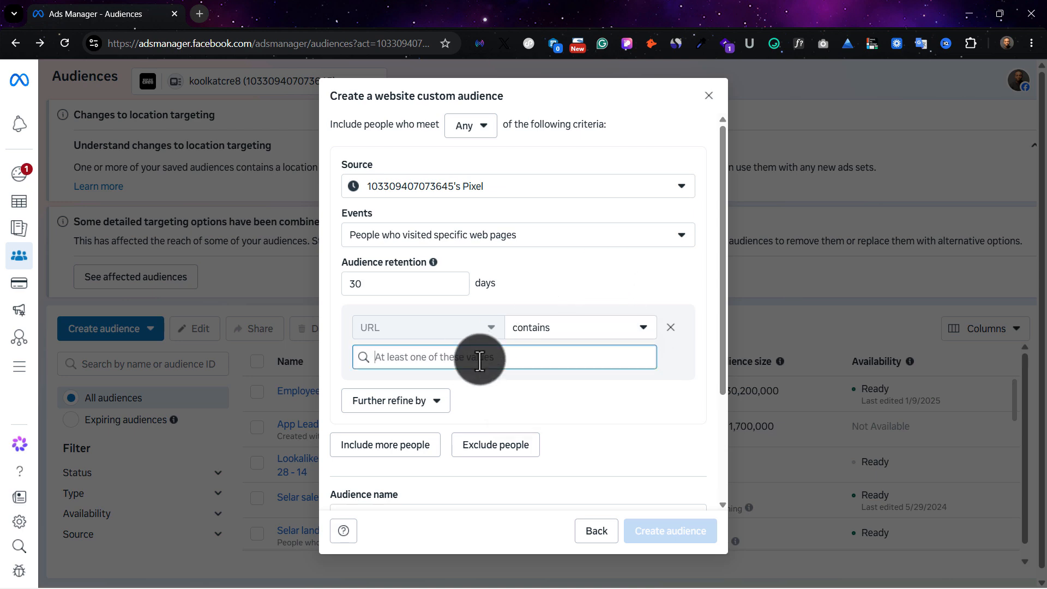
scroll(568, 411, down, 2)
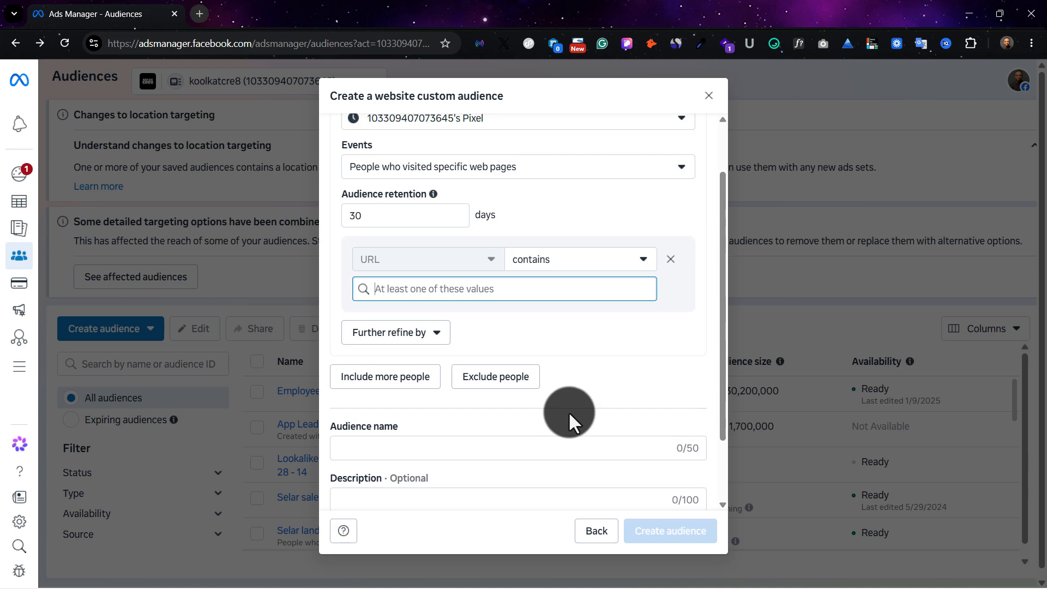
click(590, 262)
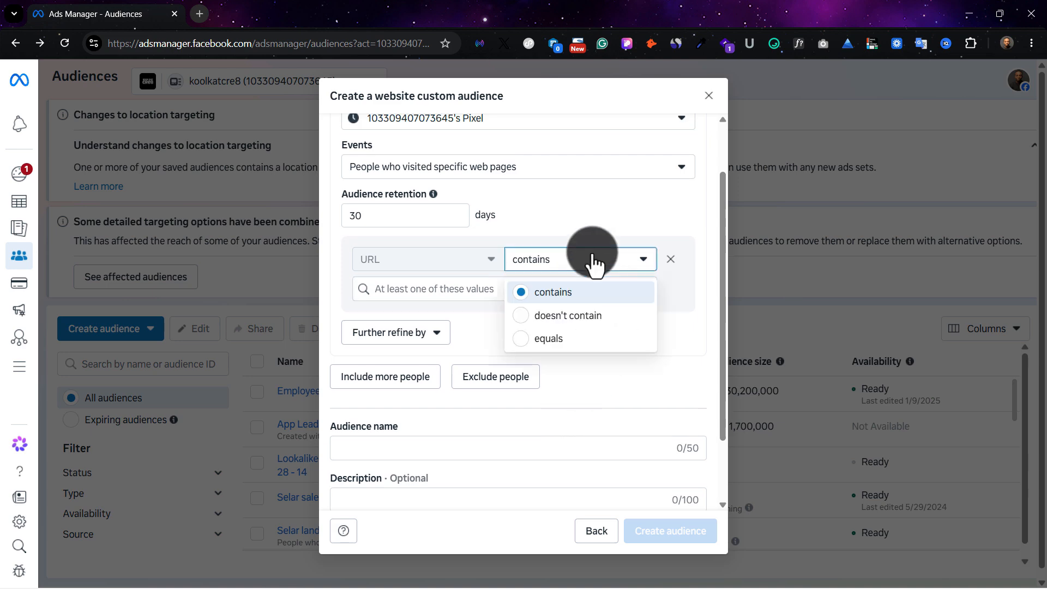
click(594, 218)
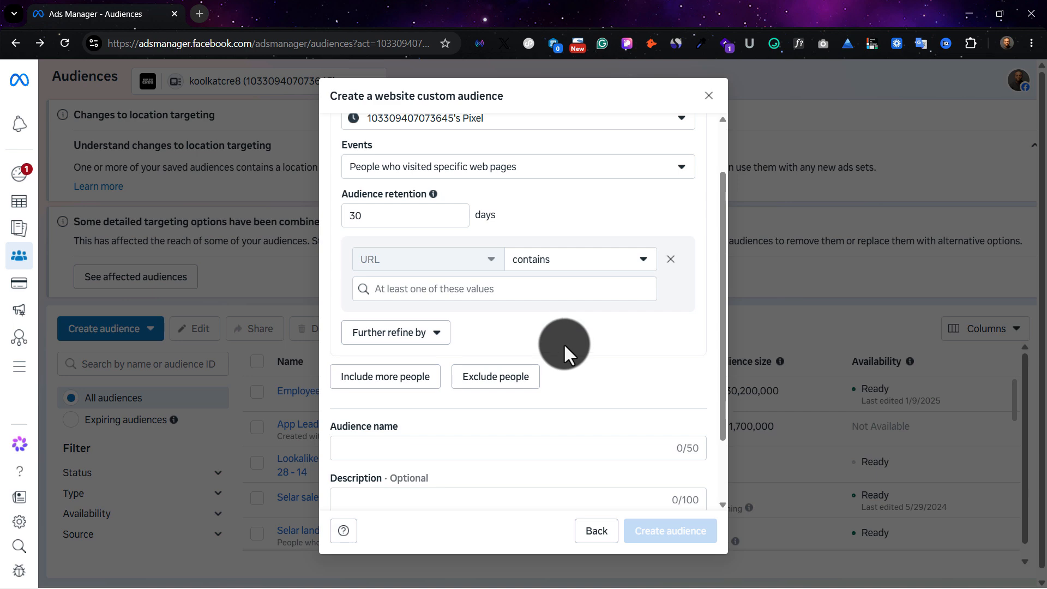
scroll(564, 342, down, 2)
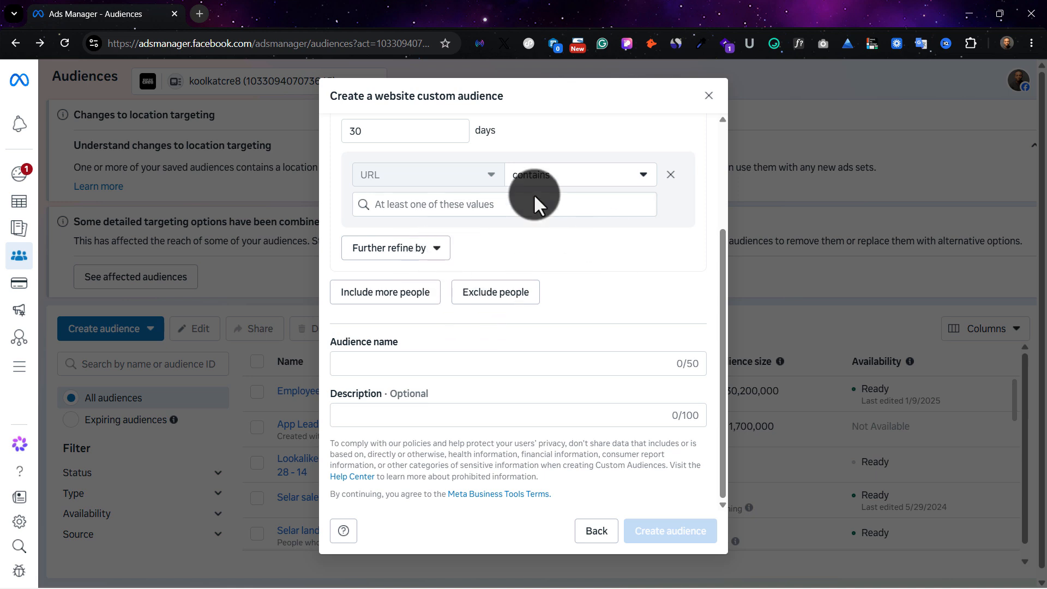
click(557, 179)
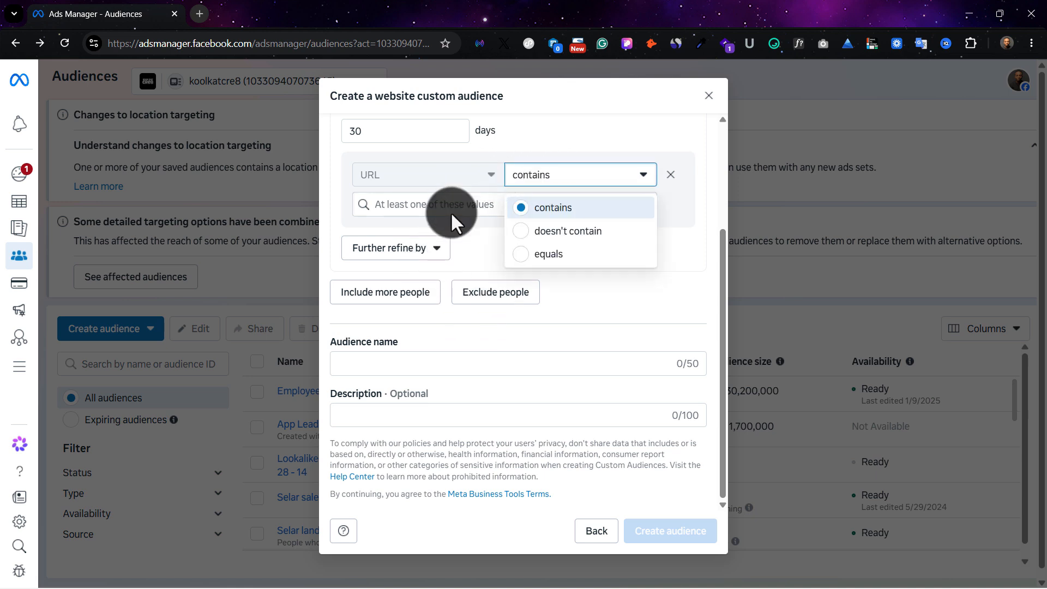
click(670, 177)
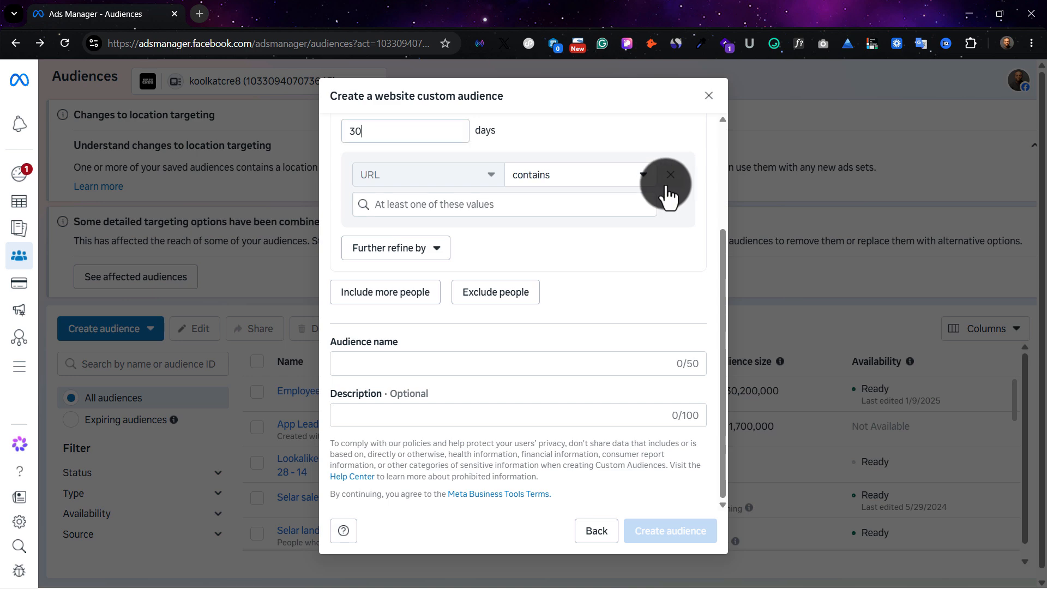
Step: Switch the website audience's event to Visitors by time spent and examine the available percentile options, leaving 25% selected
scroll(550, 306, up, 3)
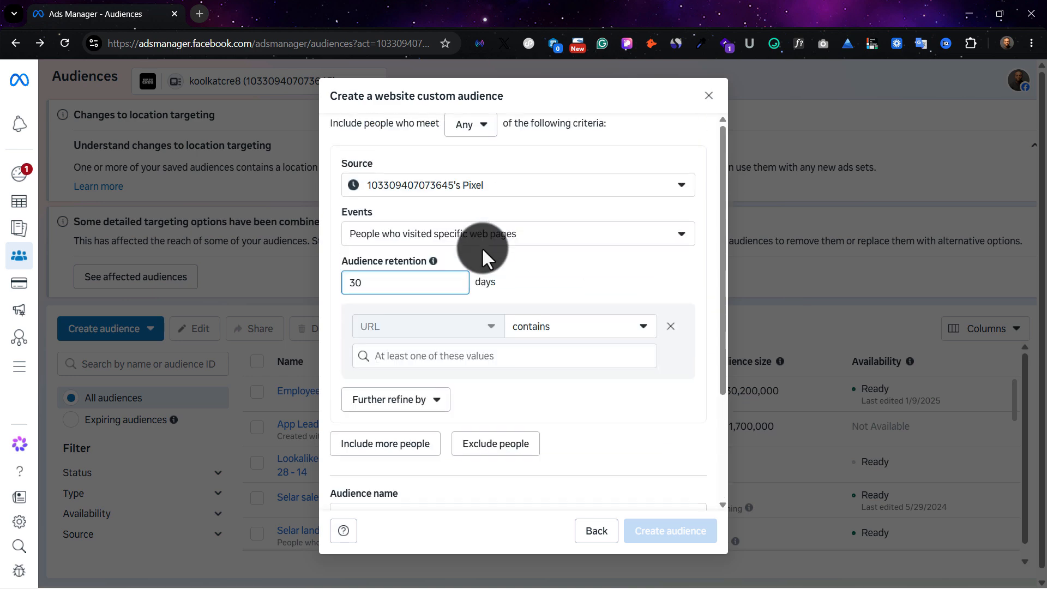
click(530, 236)
click(483, 358)
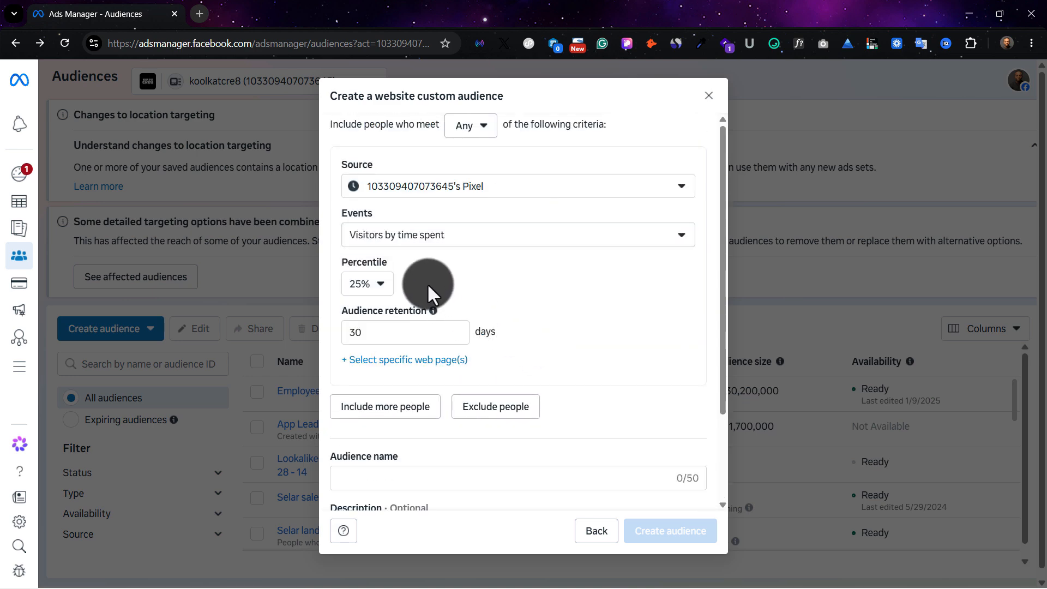
click(383, 286)
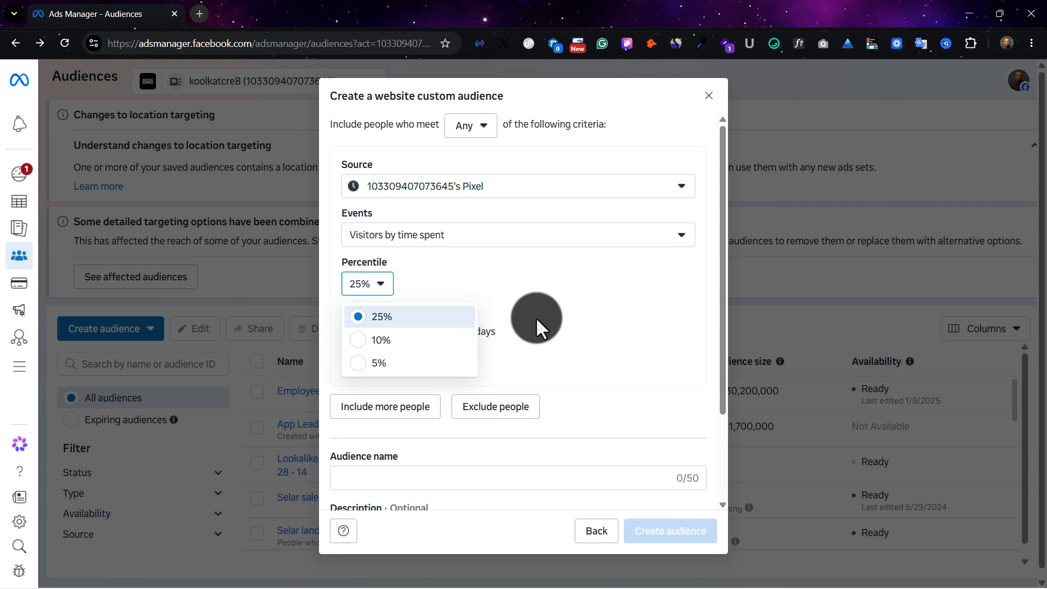
click(578, 338)
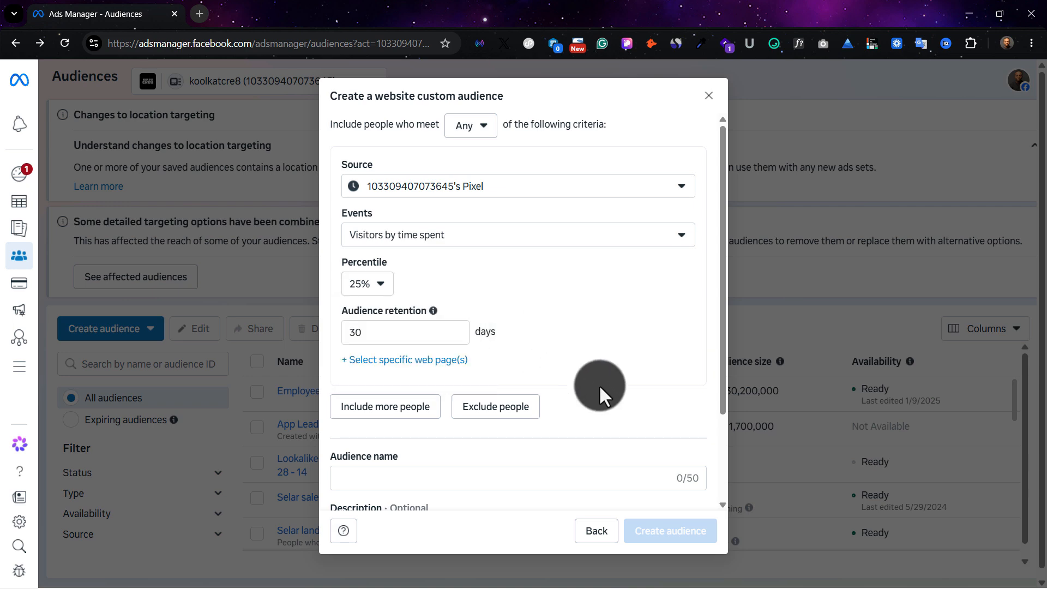
Step: Cancel the website custom audience setup and view the rules of the existing Selar landing page audience
click(595, 528)
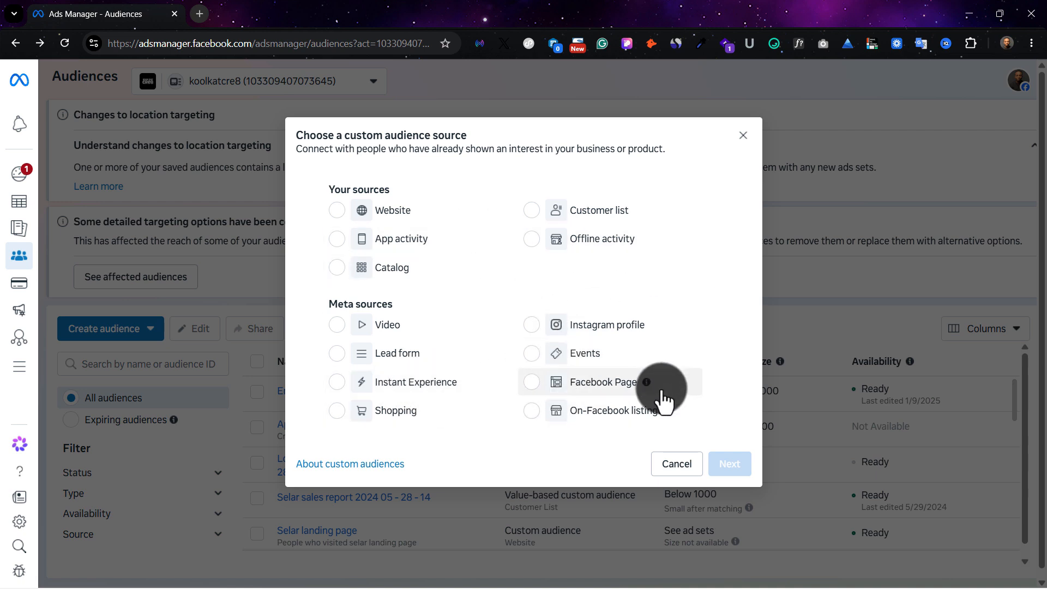
click(675, 464)
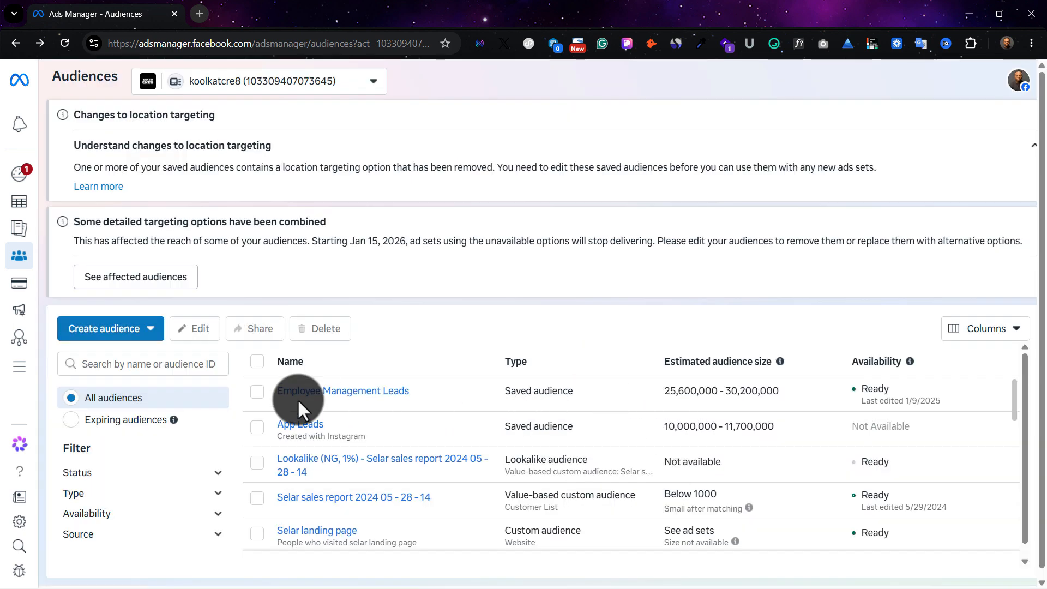
mouse_move(296, 398)
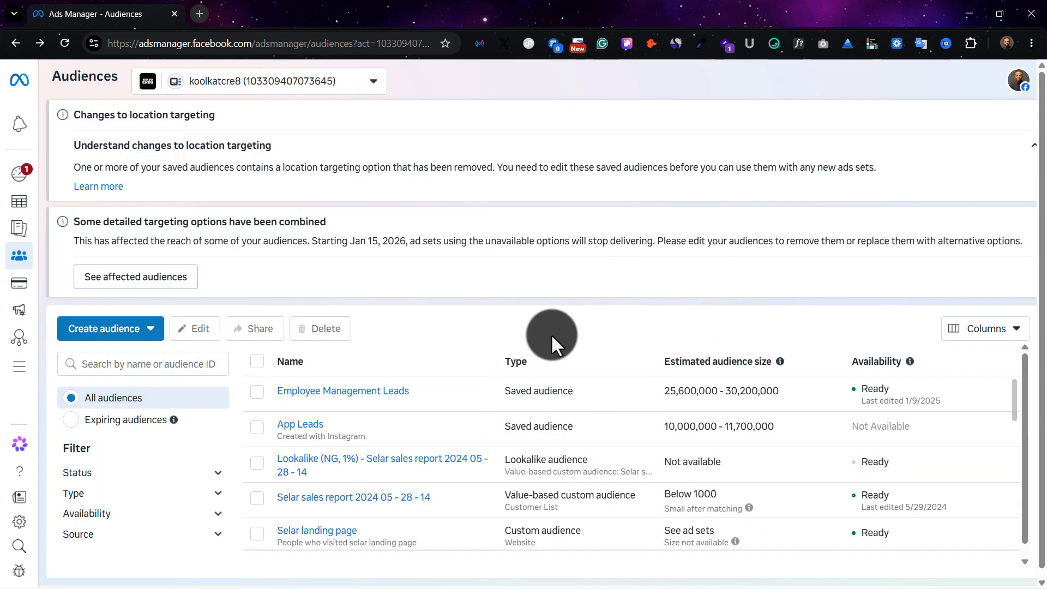
scroll(633, 447, down, 1)
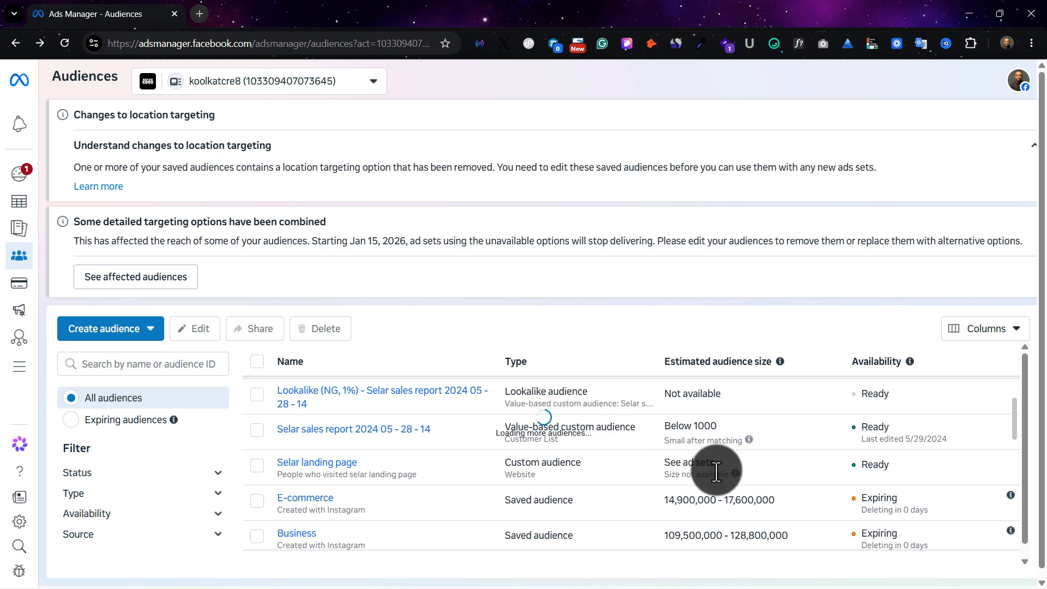
mouse_move(315, 467)
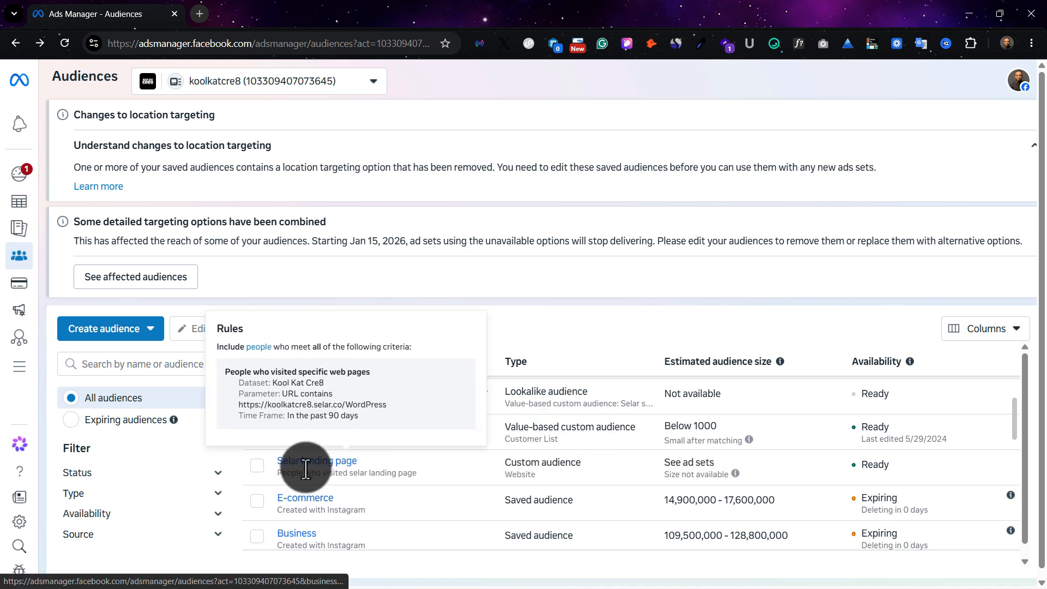
Step: Select the Selar landing page audience and review the additional actions available for it
click(257, 466)
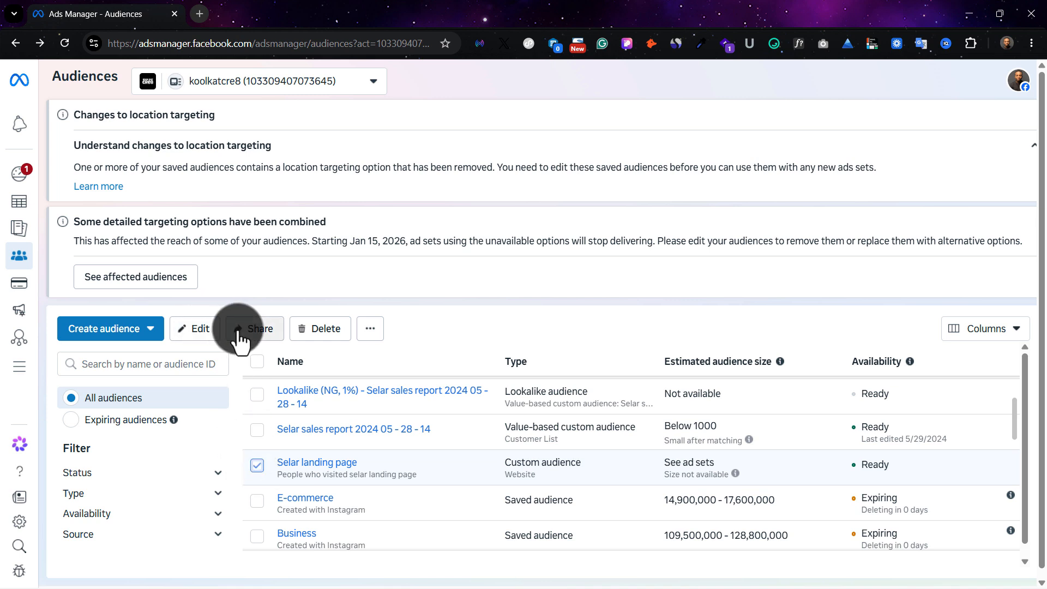
click(367, 330)
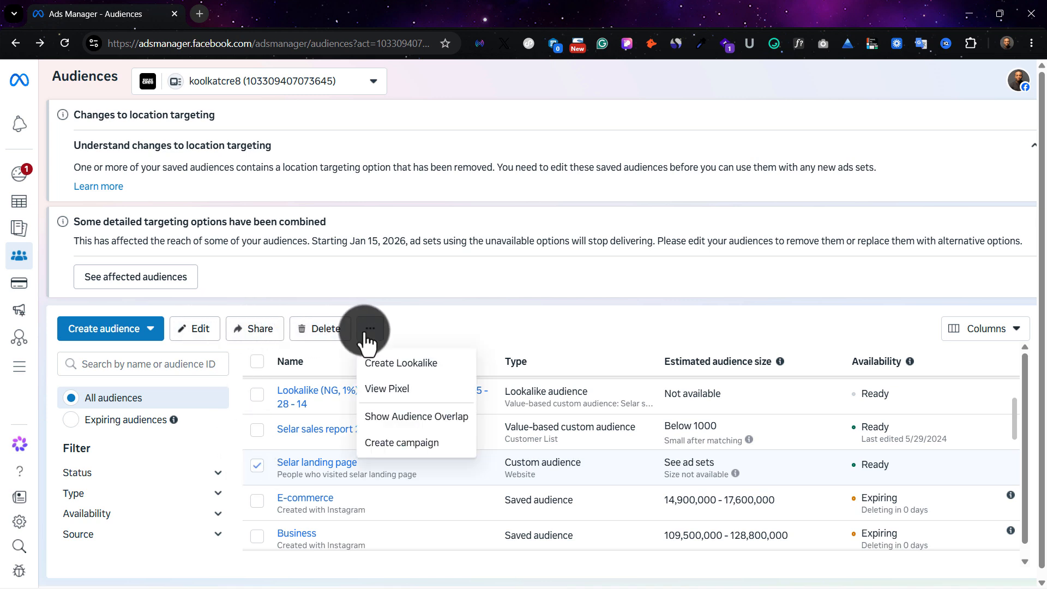
click(566, 313)
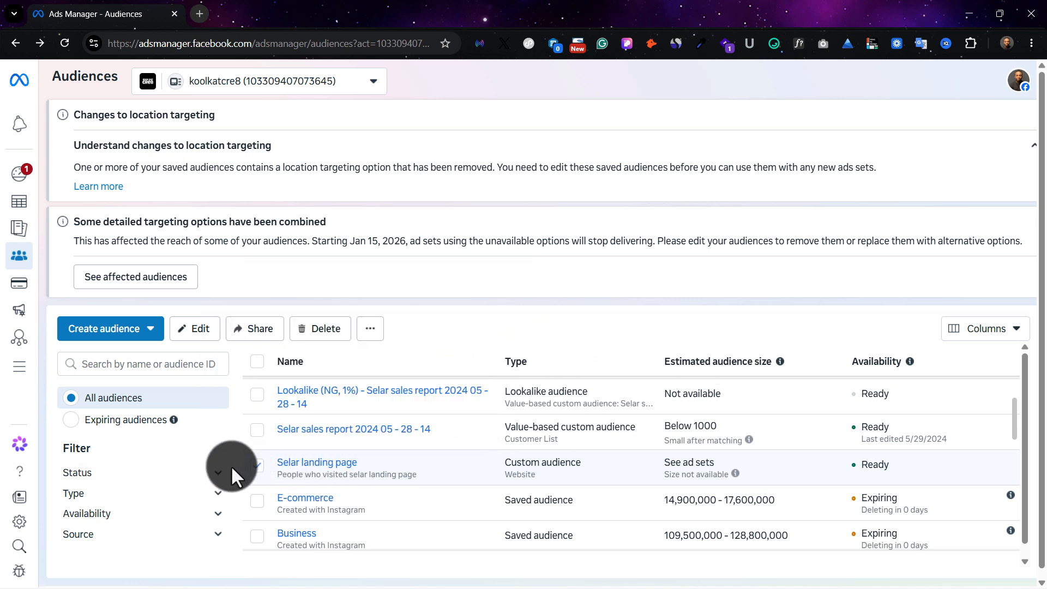
Step: Review the Status filter's options for the audience list without applying any of them
click(218, 473)
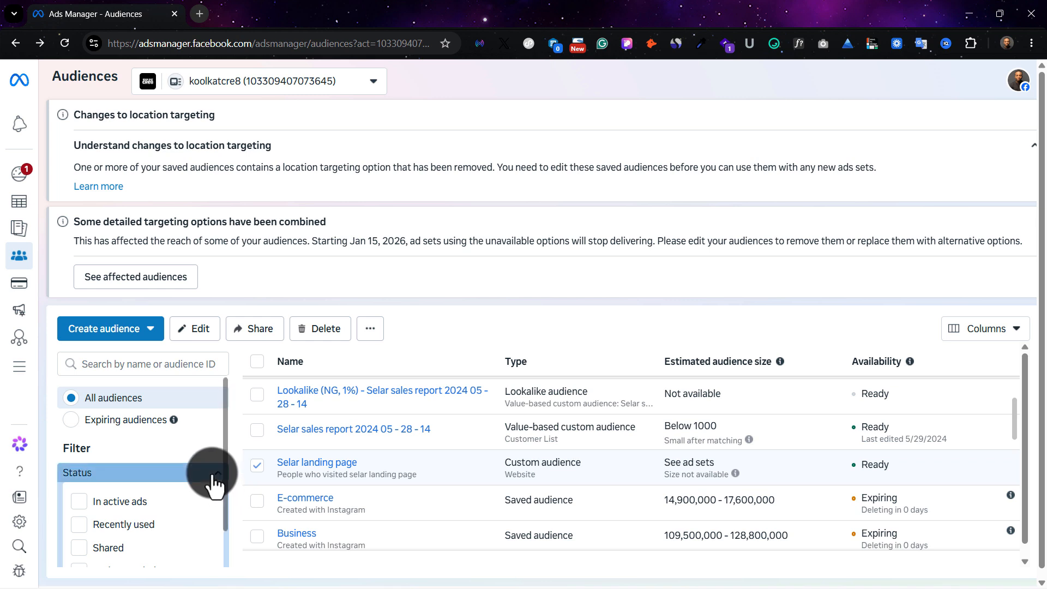
click(217, 472)
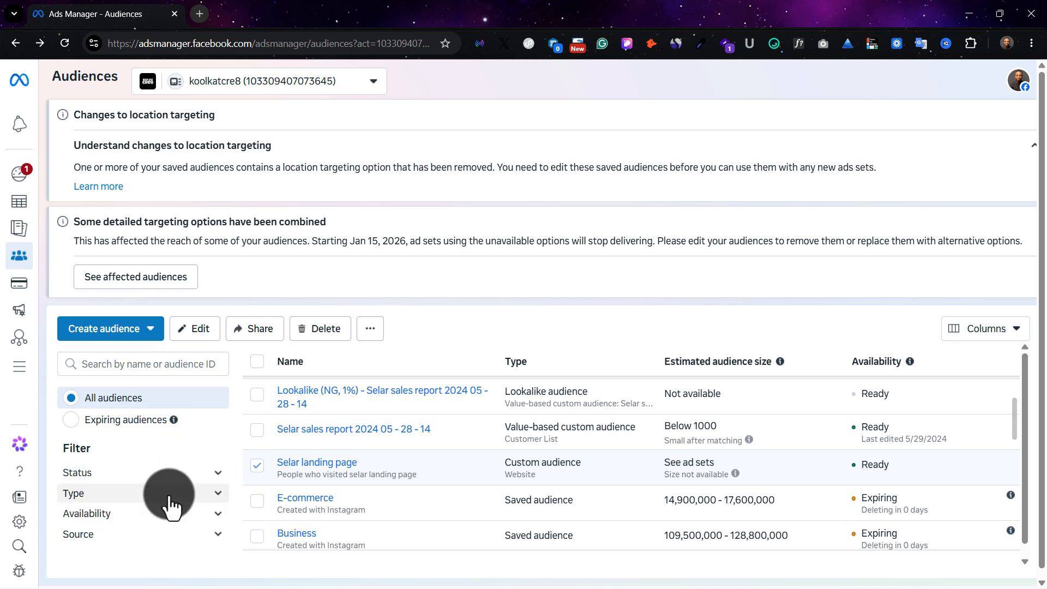